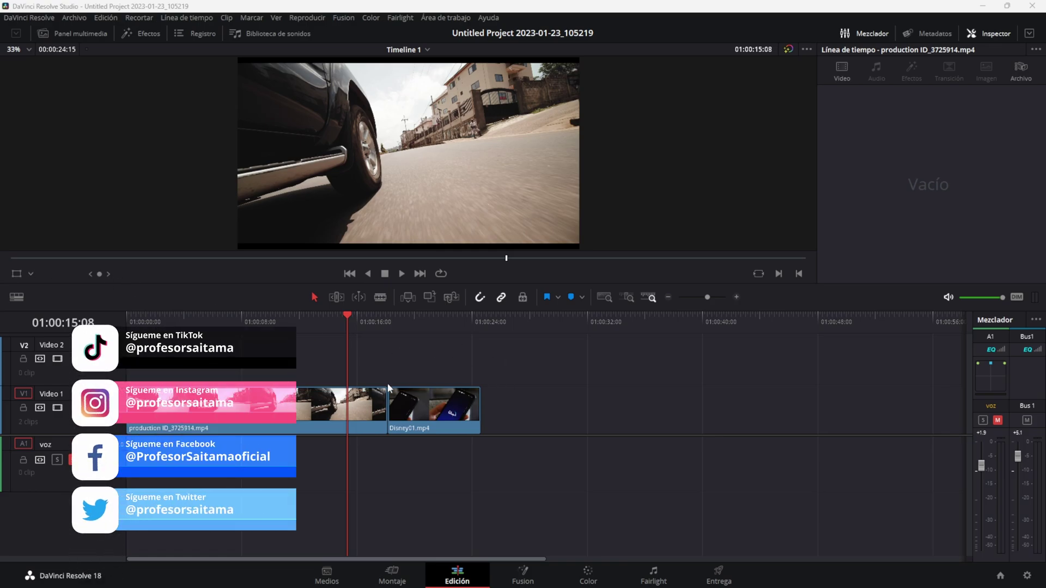
Step: Select the Disney01.mp4 clip on Video 1 so the Inspector shows its video settings
click(416, 322)
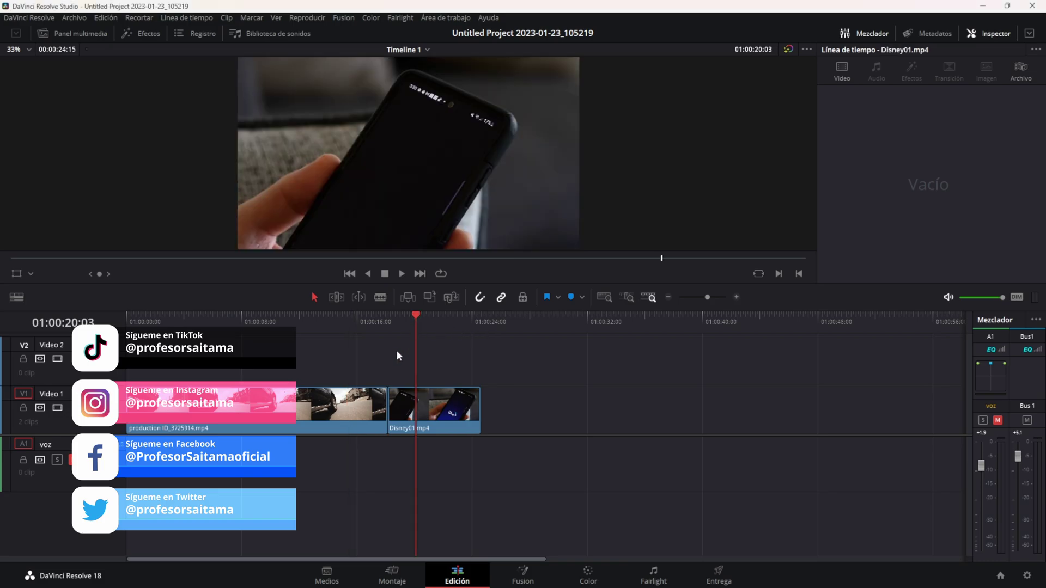
click(457, 404)
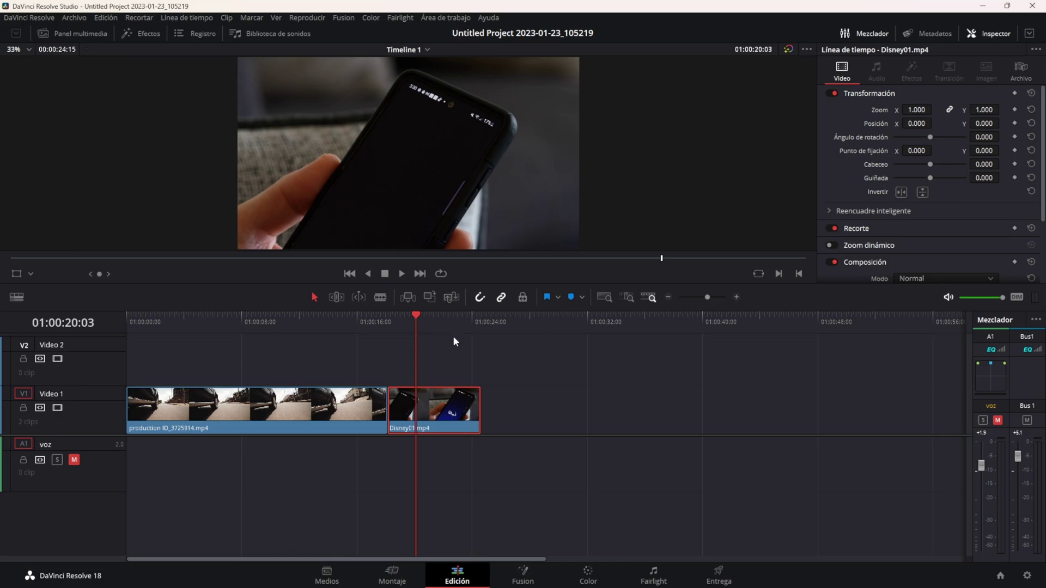
Step: Zoom the timeline in, trim the end of Disney01.mp4 and play from 01:00:23:13
key(ctrl+equal)
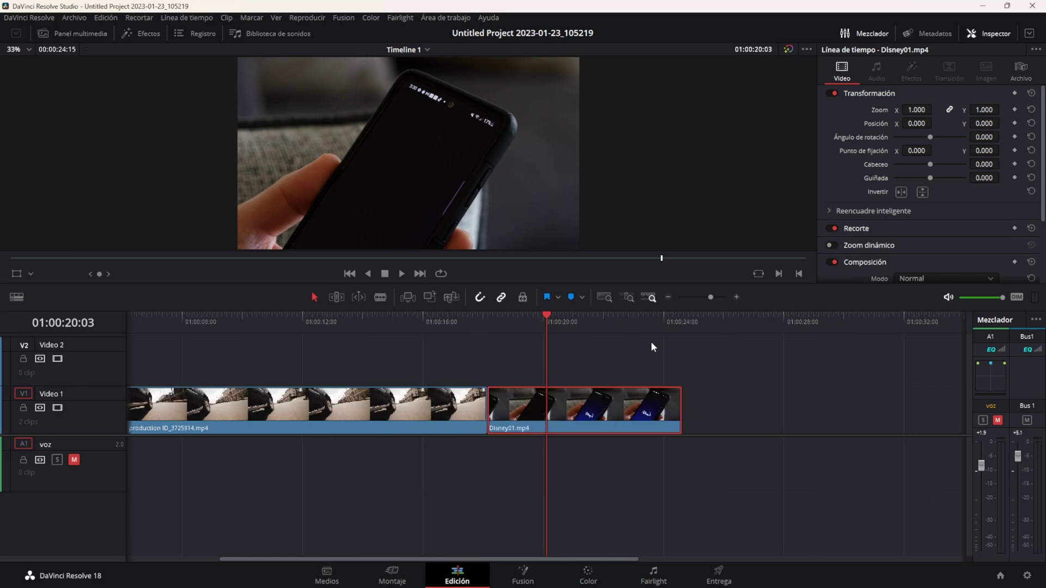
click(649, 321)
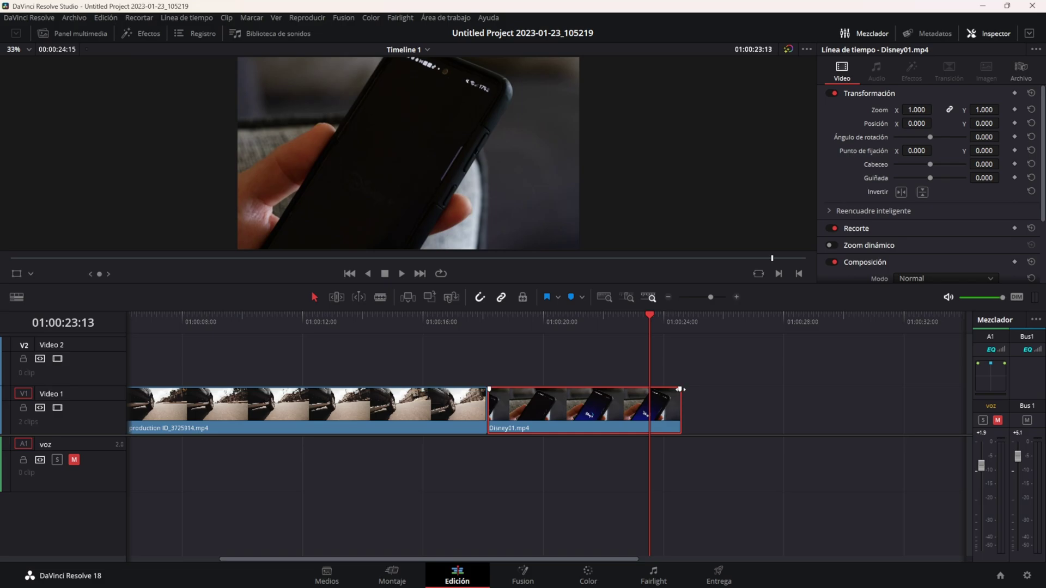
drag(680, 389, 655, 389)
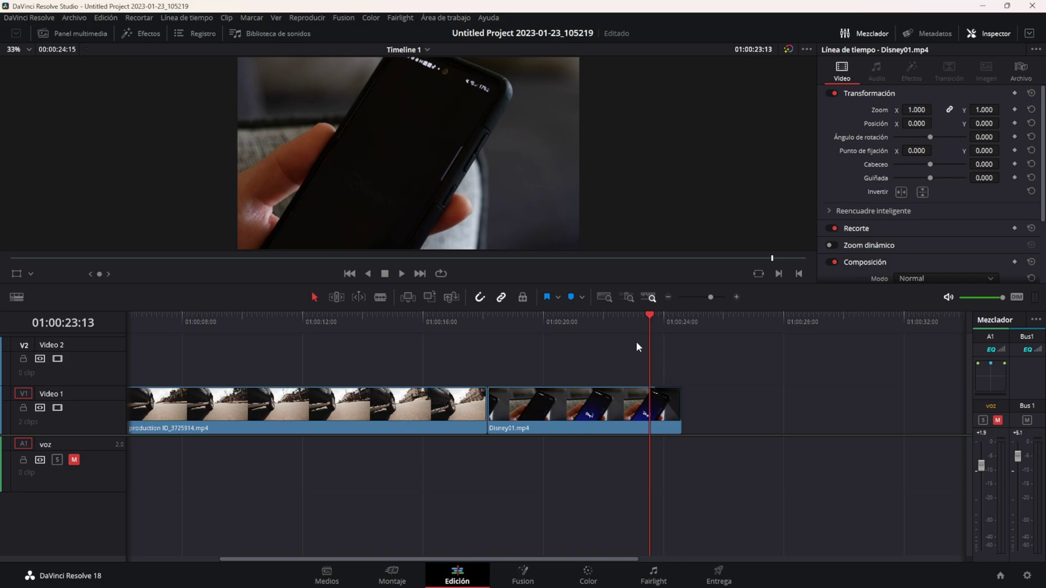
key(space)
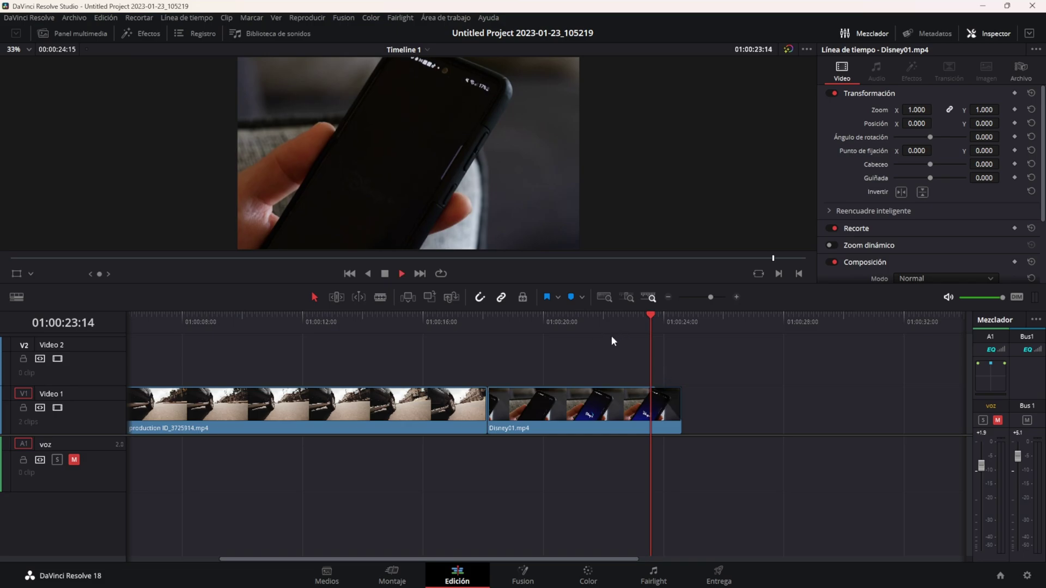
click(624, 324)
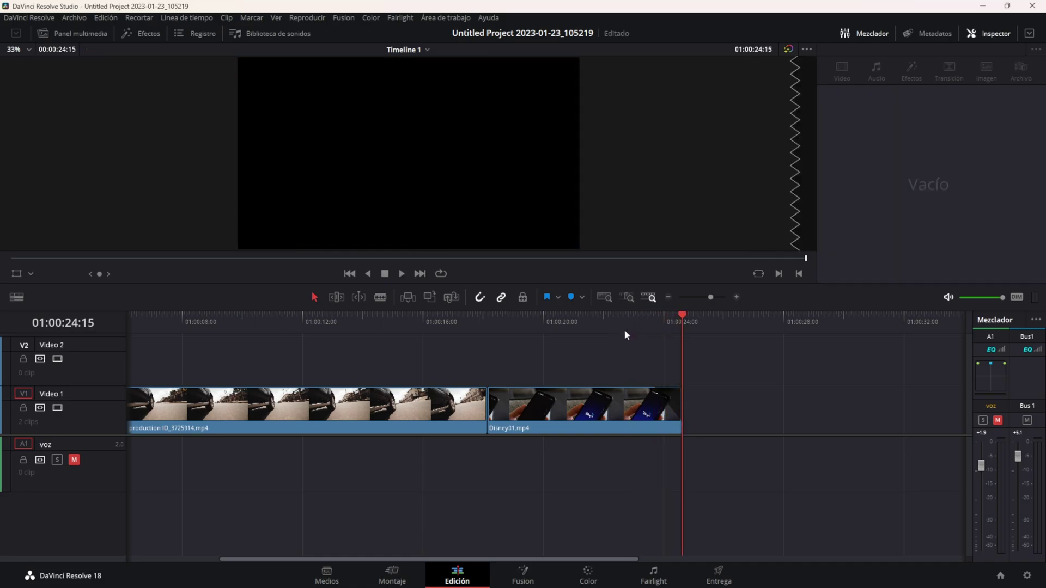
Step: Move Disney01.mp4 up onto Video 2, overlapping production ID_3725914.mp4
click(641, 405)
click(610, 375)
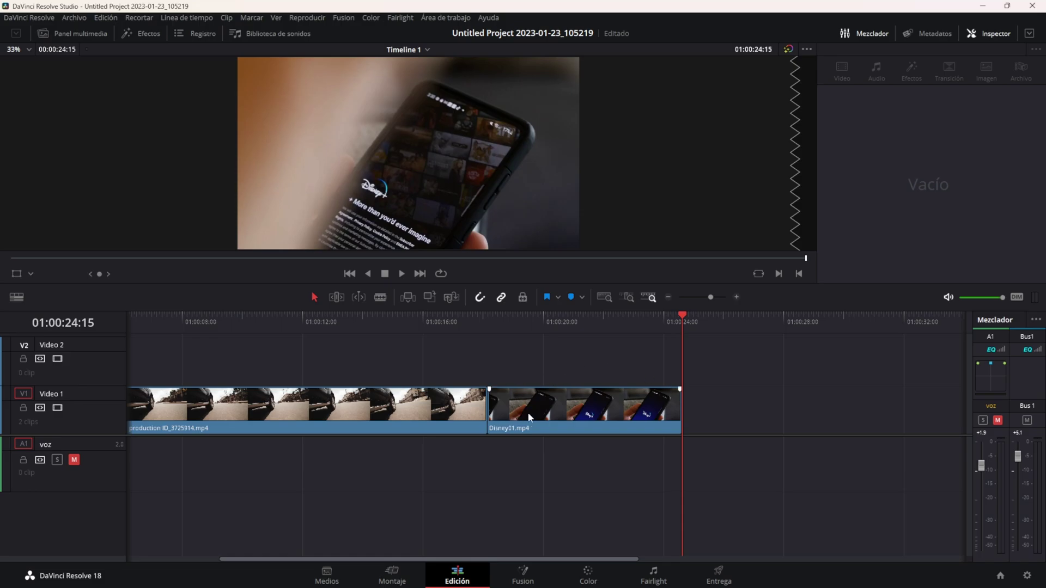
mouse_move(529, 414)
mouse_down()
mouse_move(409, 365)
mouse_move(291, 354)
mouse_up()
Step: Play the overlap from 01:00:14:16, then drag Disney01.mp4 back to Video 1 after the production clip
click(444, 340)
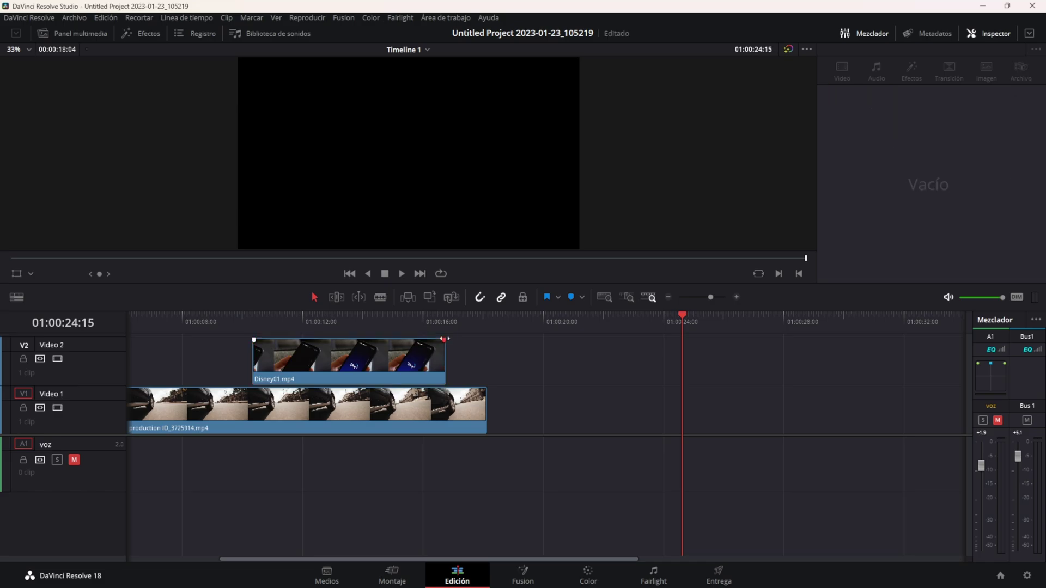
click(383, 317)
key(space)
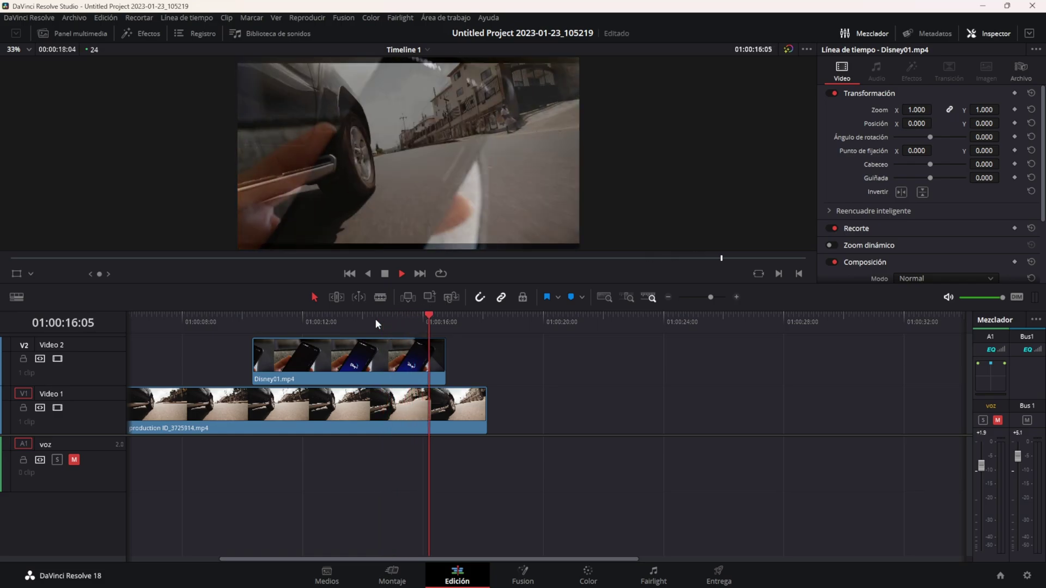
key(space)
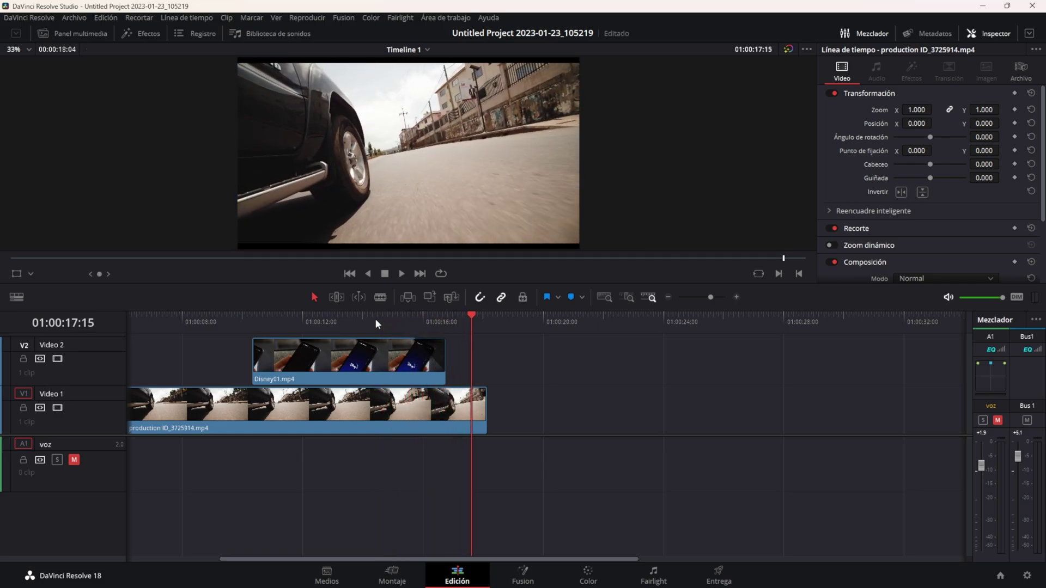
mouse_move(443, 336)
mouse_down()
mouse_move(678, 385)
mouse_move(627, 390)
mouse_up()
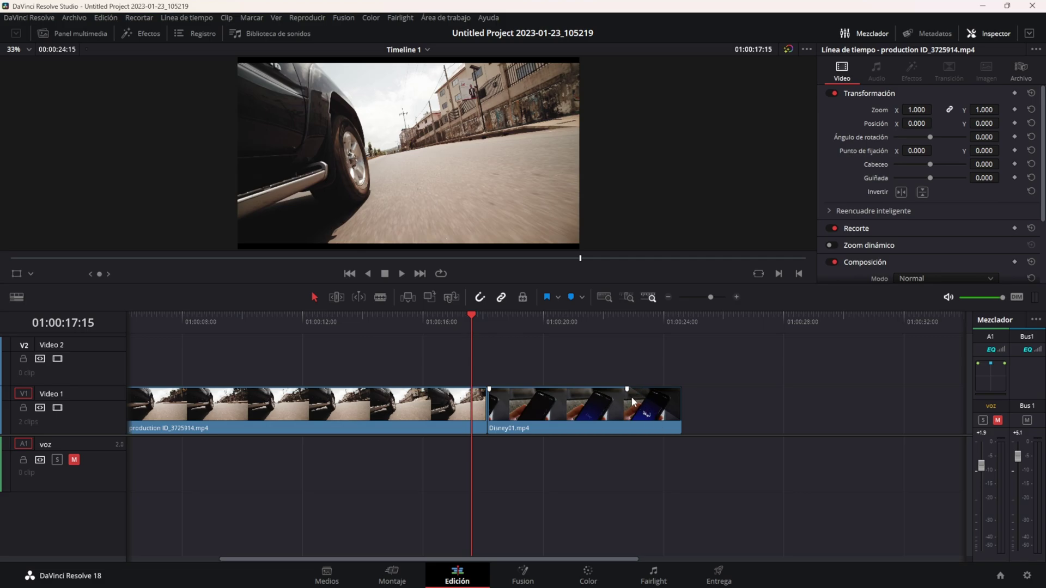
Step: Keyframe Disney01.mp4's opacity at 01:00:23:06 and lower it to 0 at the clip end
click(643, 327)
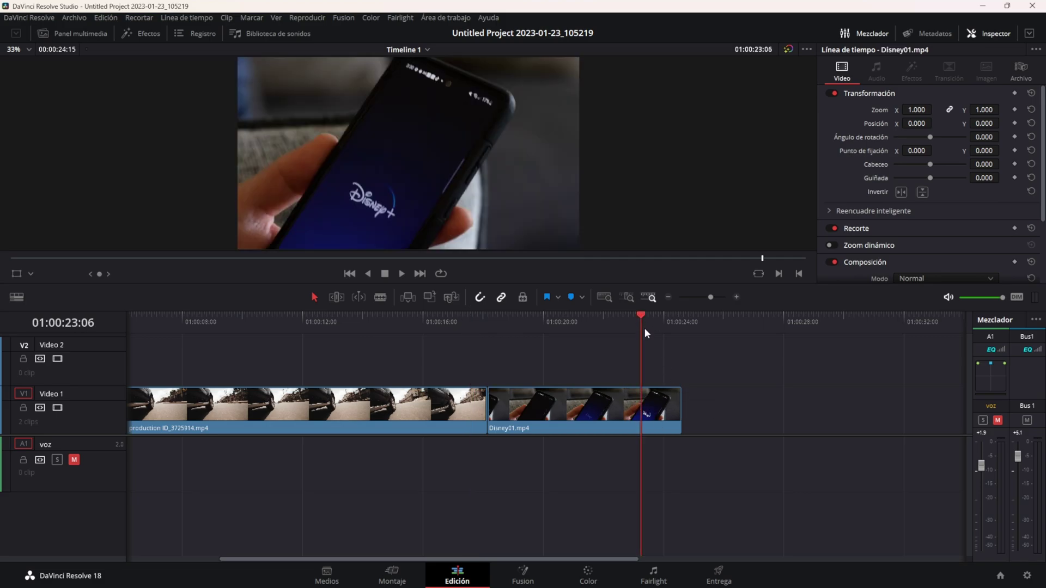
click(656, 403)
scroll(926, 191, down, 2)
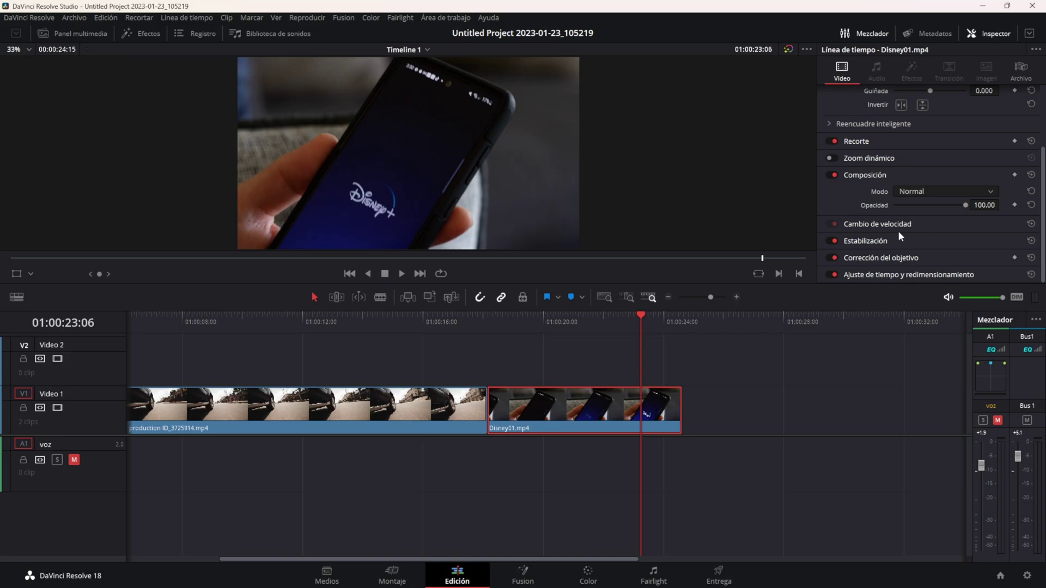
click(1014, 205)
key(space)
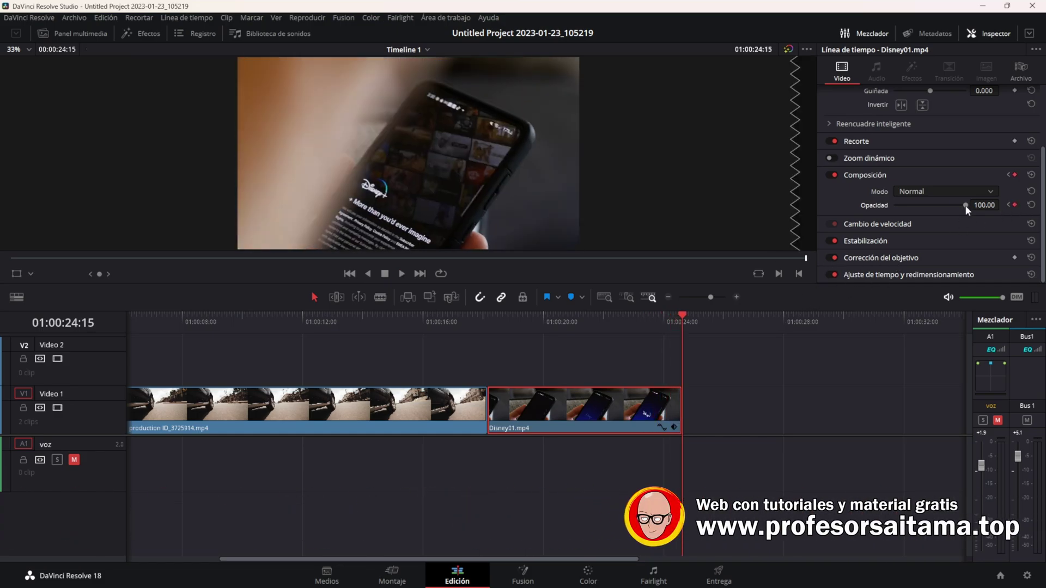
drag(965, 204, 871, 212)
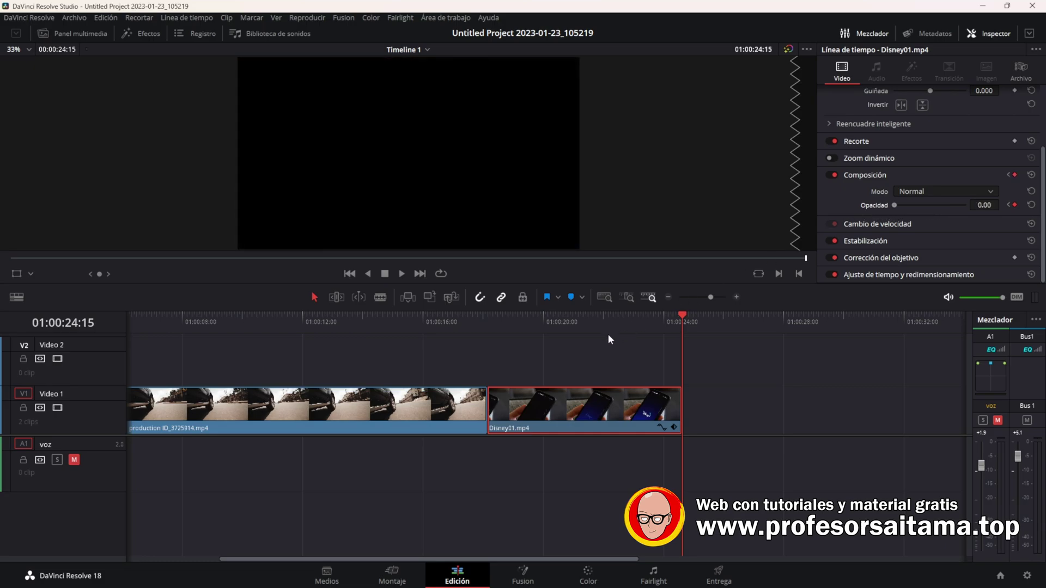
Step: Play back and scrub through the fade-out between 01:00:22 and 01:00:23:01
click(610, 316)
key(space)
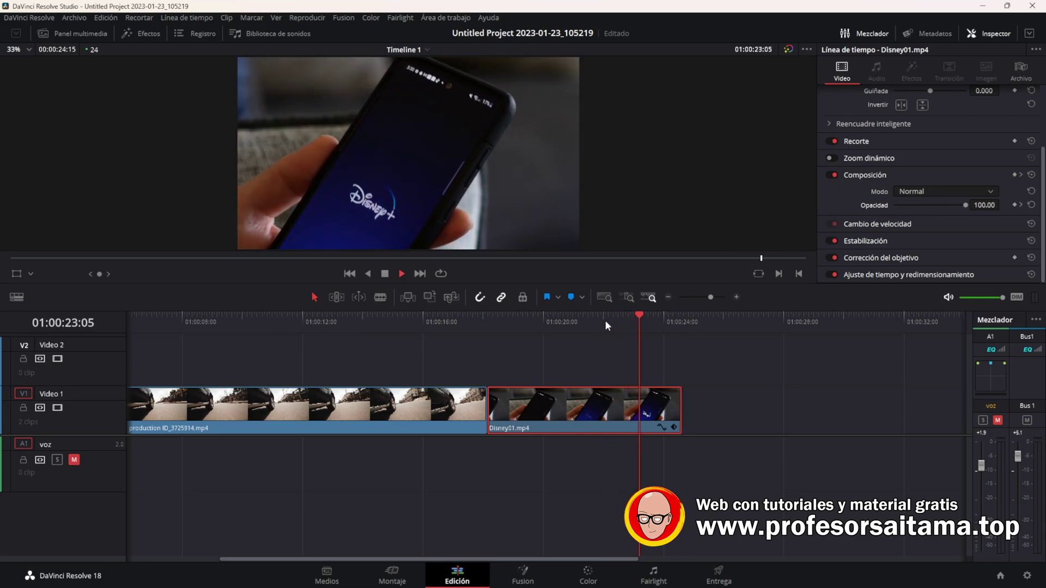
click(622, 322)
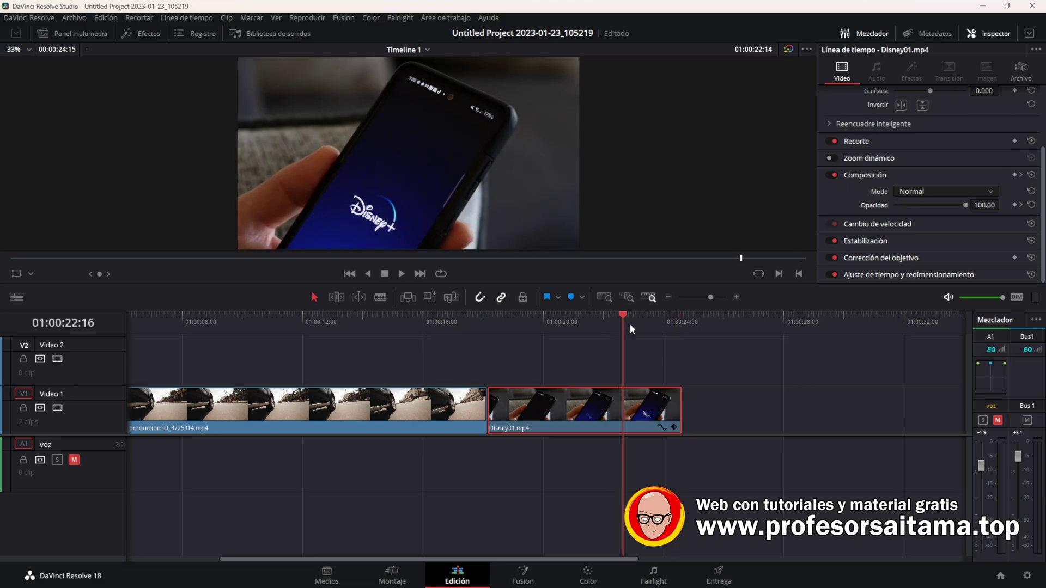
drag(630, 324, 628, 323)
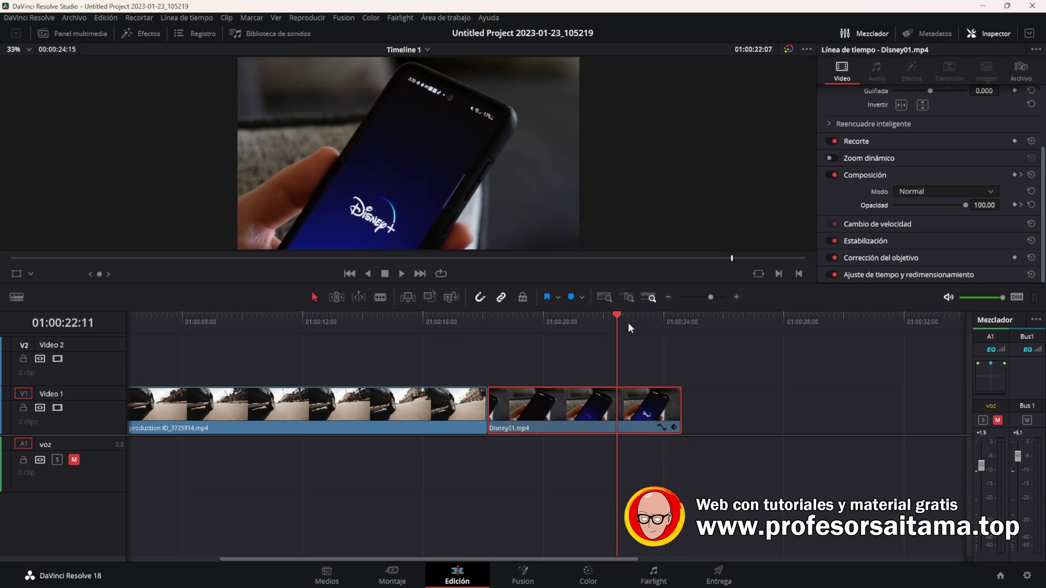
click(634, 324)
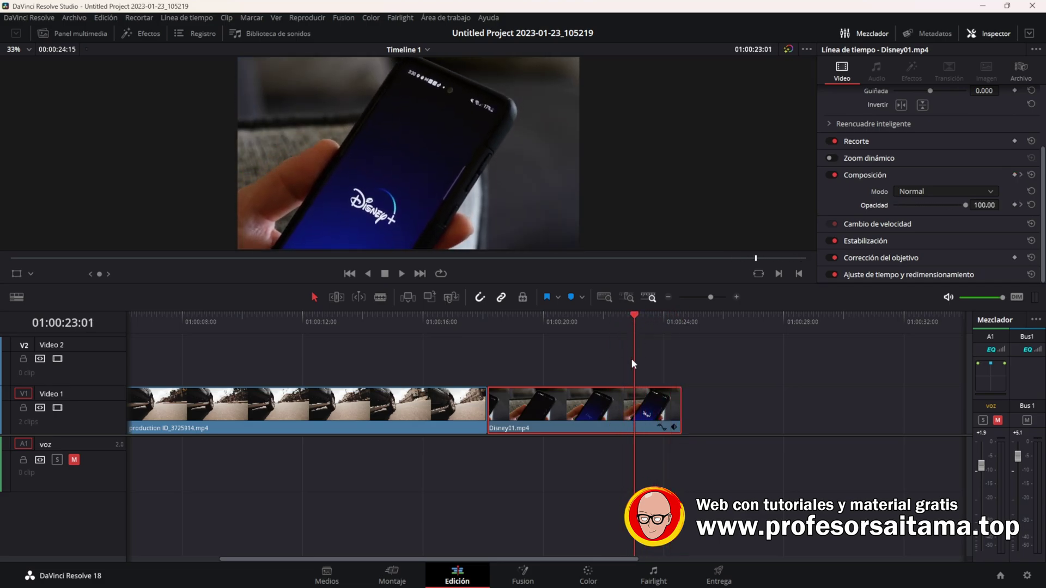
Step: In the opacity curve, select both keyframes, apply ease interpolation and reshape the Bézier handle
click(660, 426)
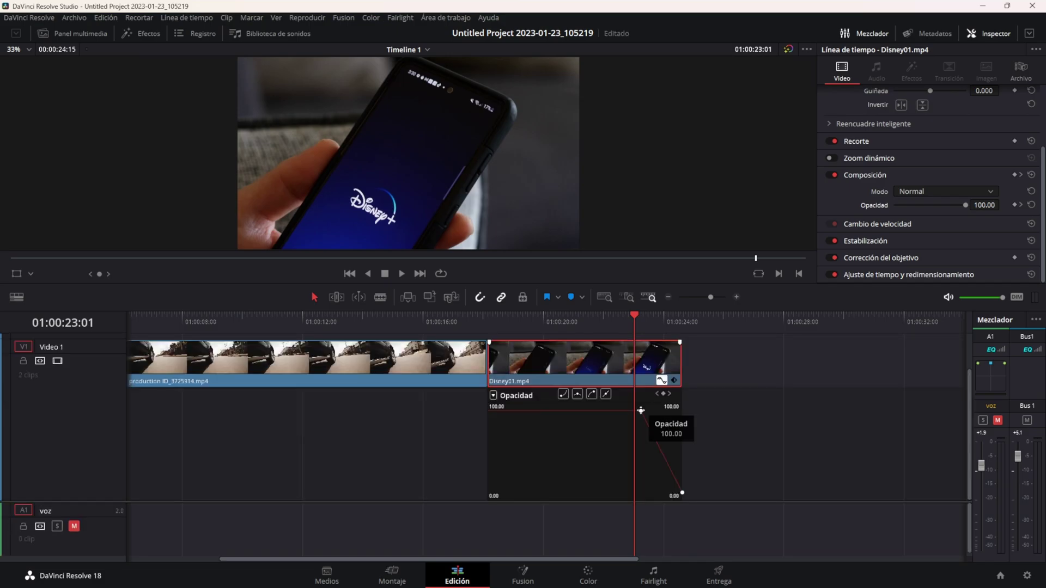
click(640, 411)
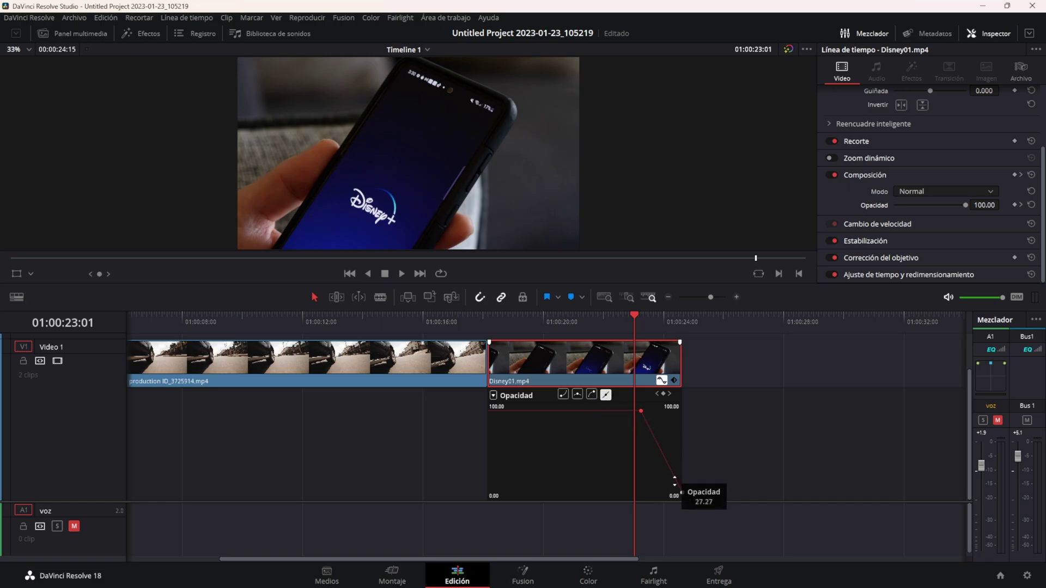
click(682, 492)
click(592, 394)
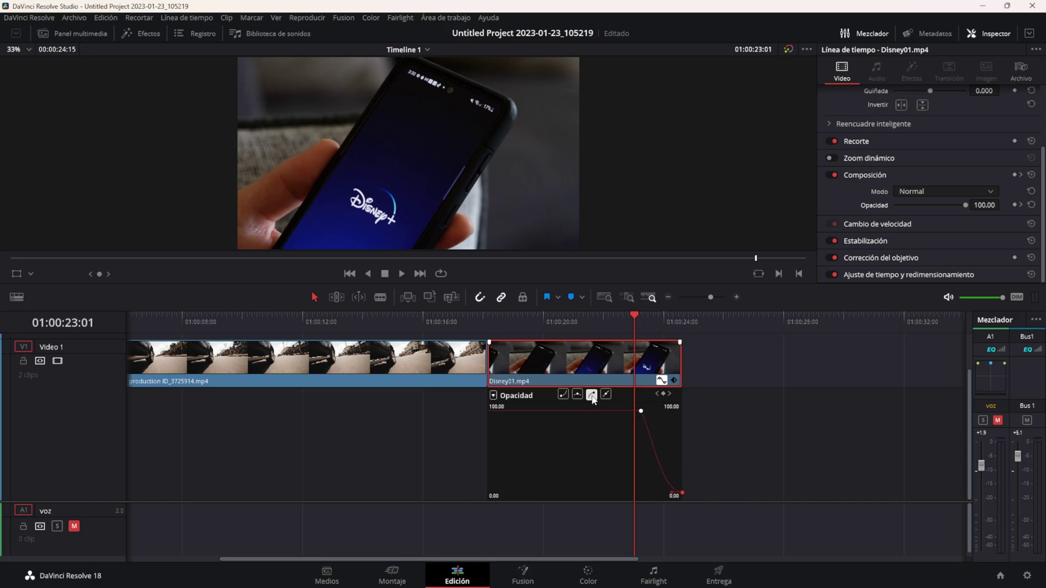
mouse_move(671, 492)
mouse_down()
mouse_move(653, 464)
mouse_move(659, 478)
mouse_up()
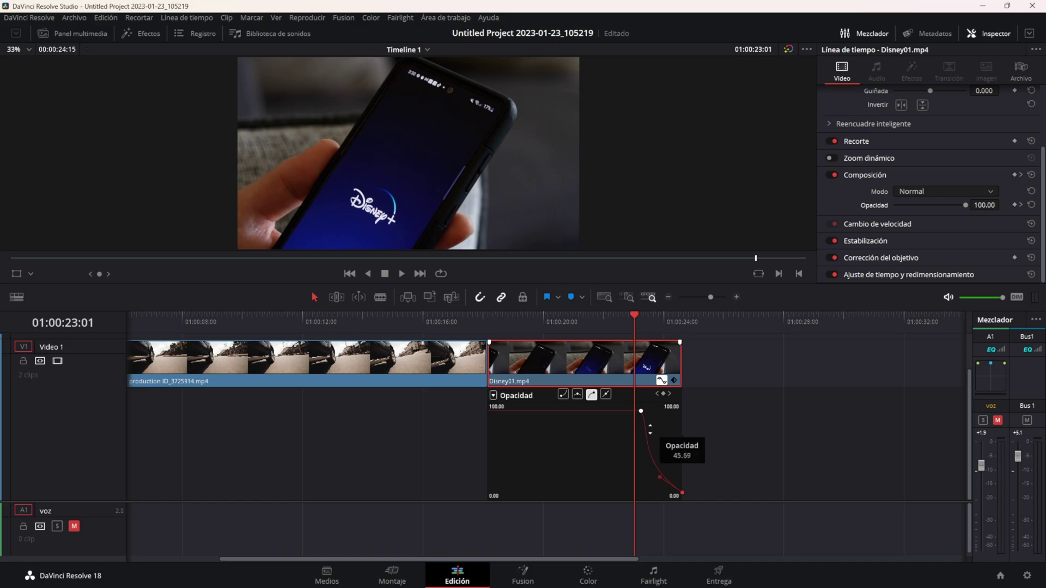
click(606, 395)
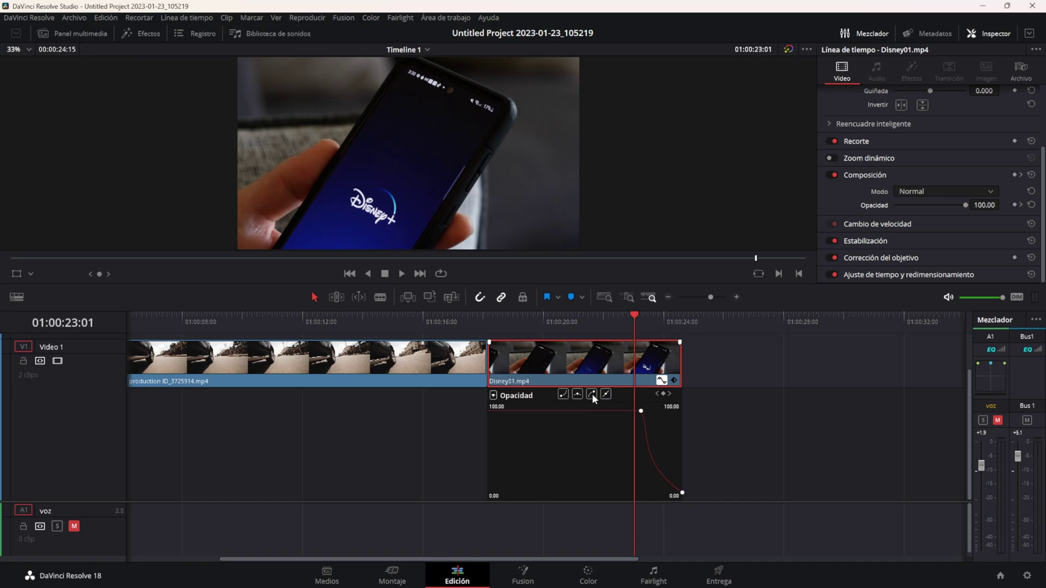
click(661, 380)
drag(681, 322, 569, 321)
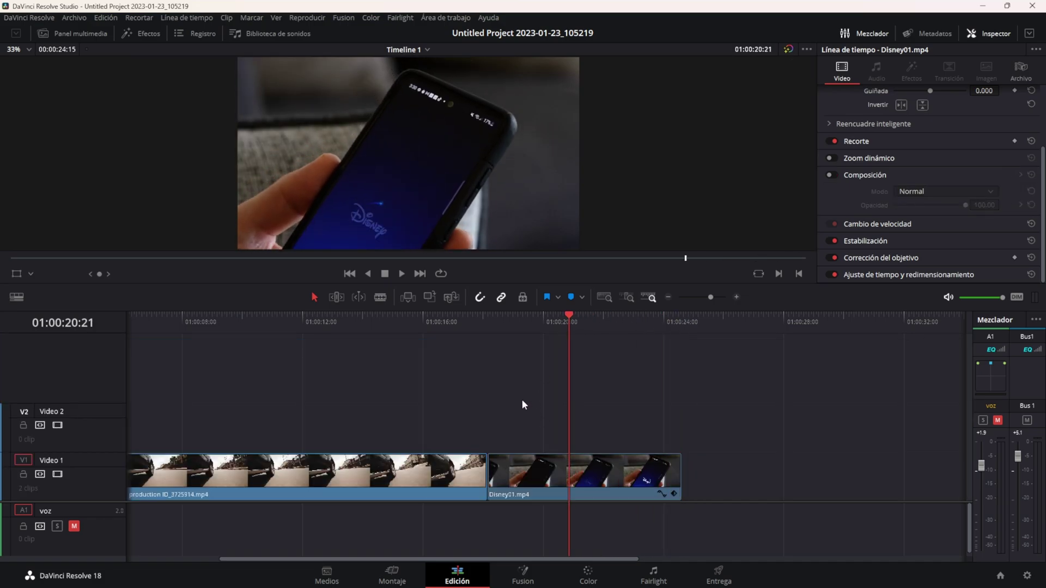
click(493, 332)
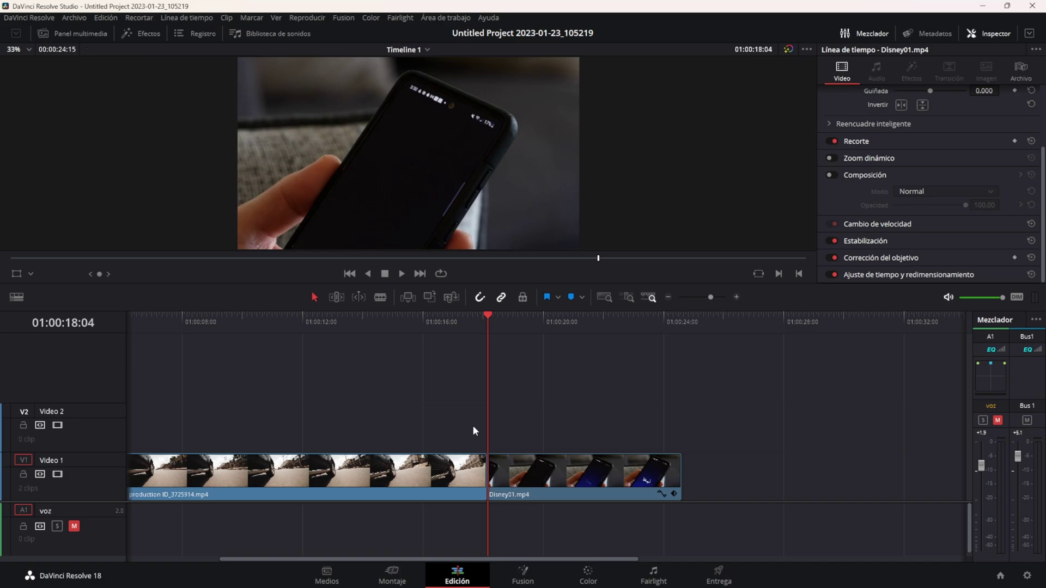
click(486, 478)
key(ctrl+t)
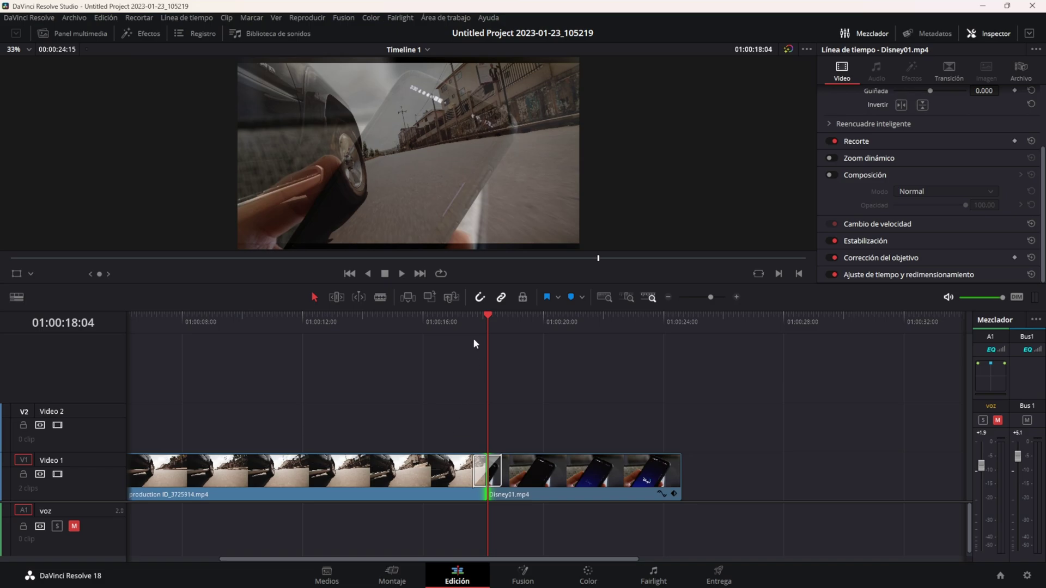
click(459, 319)
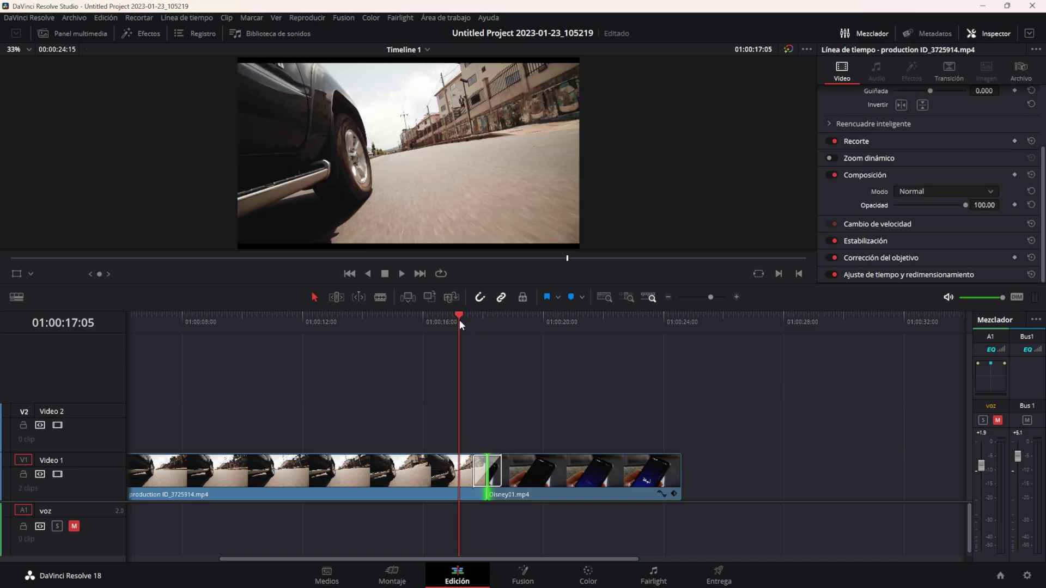
scroll(484, 389, up, 3)
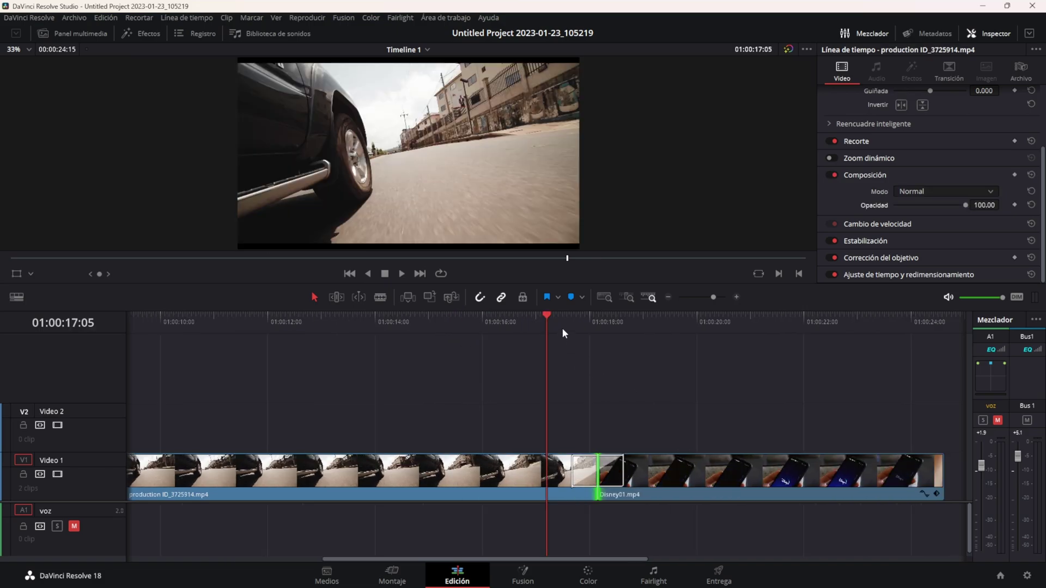
key(space)
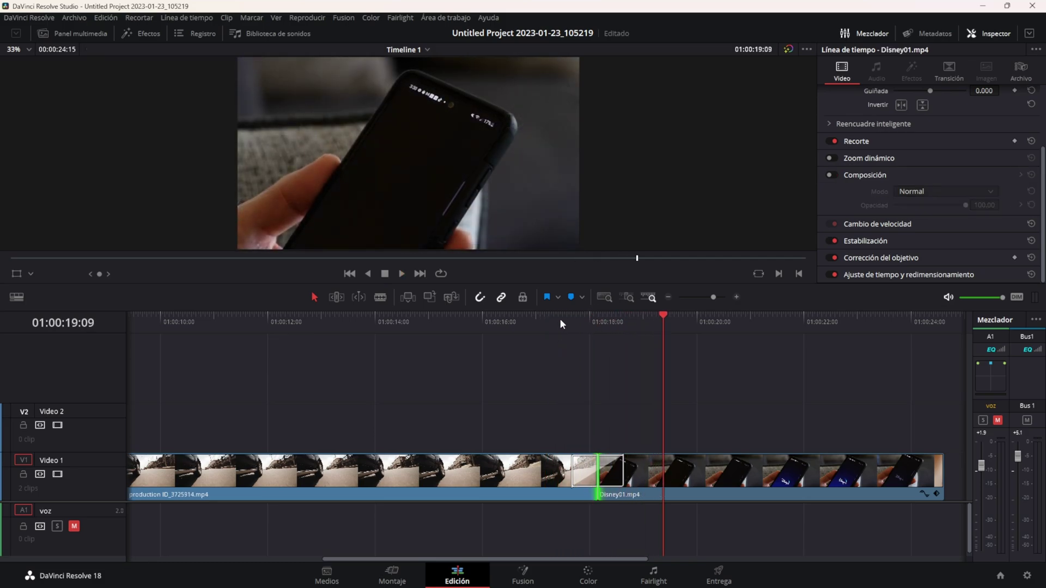
click(560, 318)
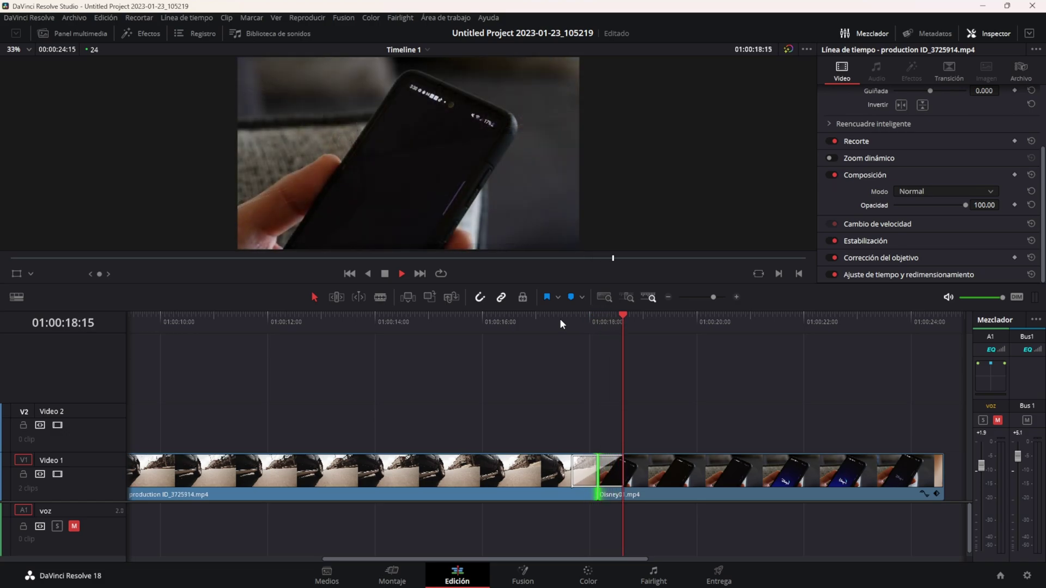
key(space)
scroll(557, 354, down, 2)
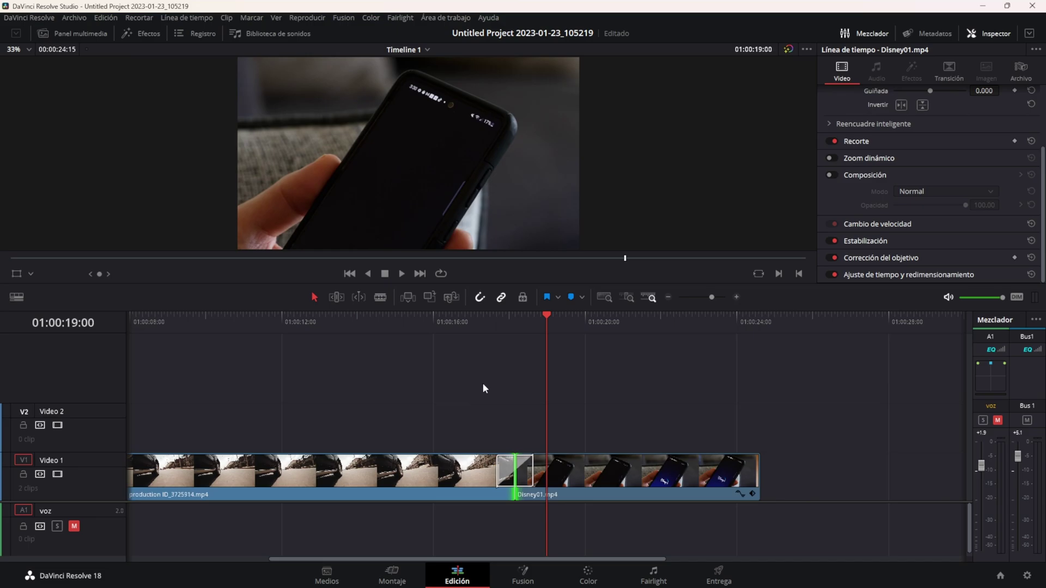
key(Delete)
key(Up)
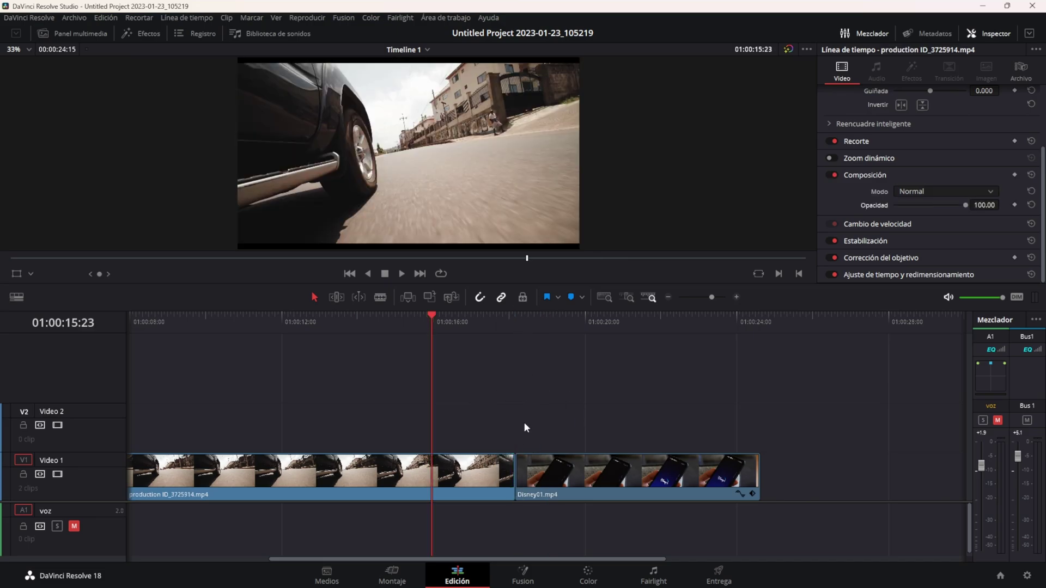
click(514, 467)
key(ctrl+t)
click(478, 320)
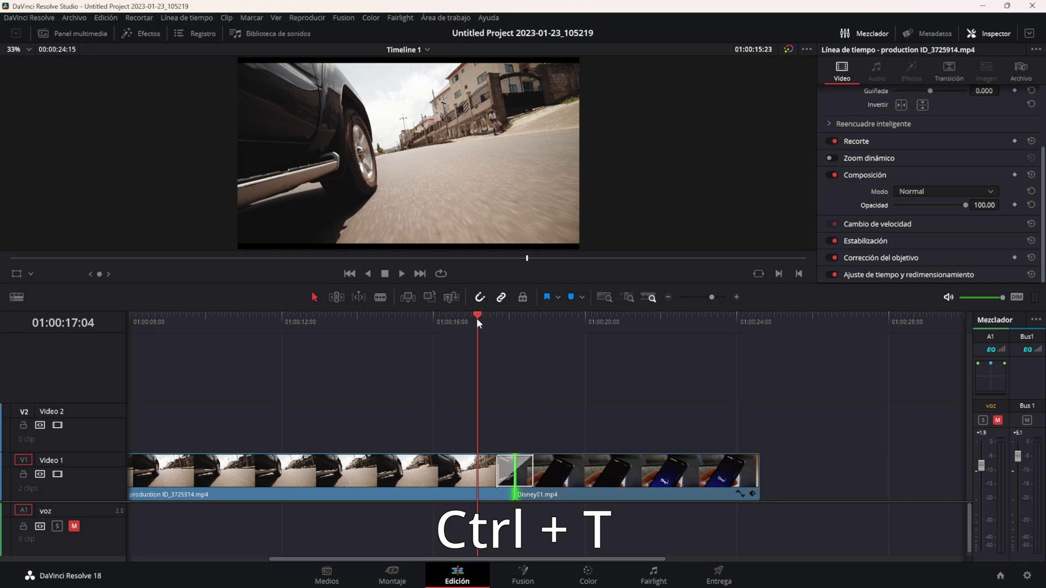
key(space)
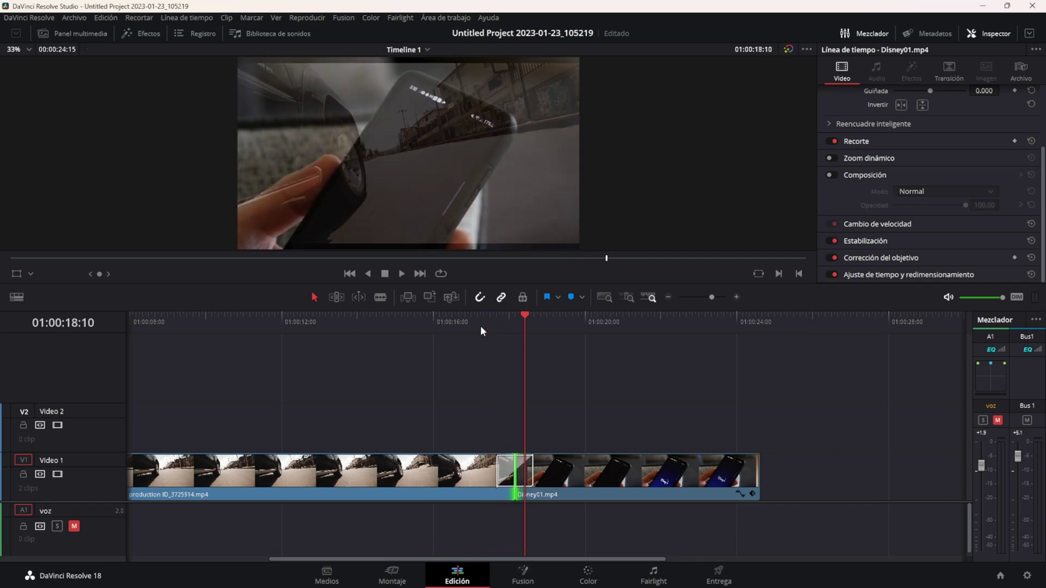
key(Delete)
click(637, 461)
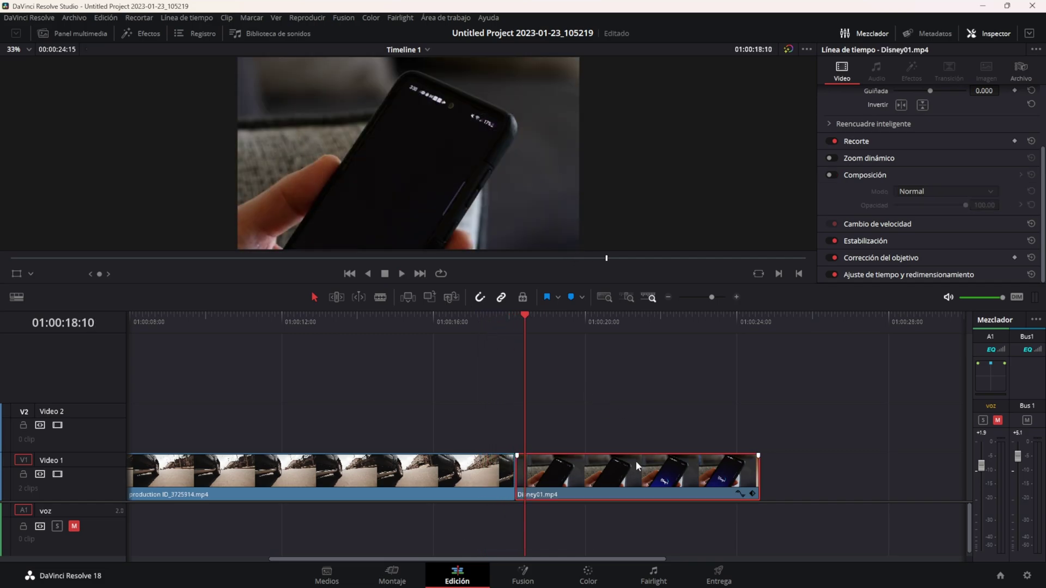
key(ctrl+t)
click(514, 316)
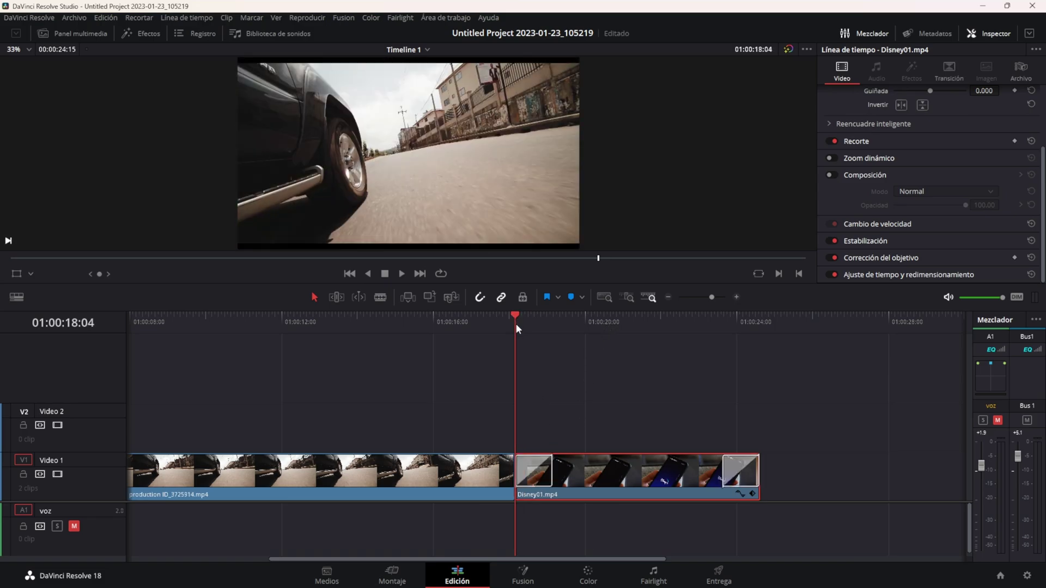
key(space)
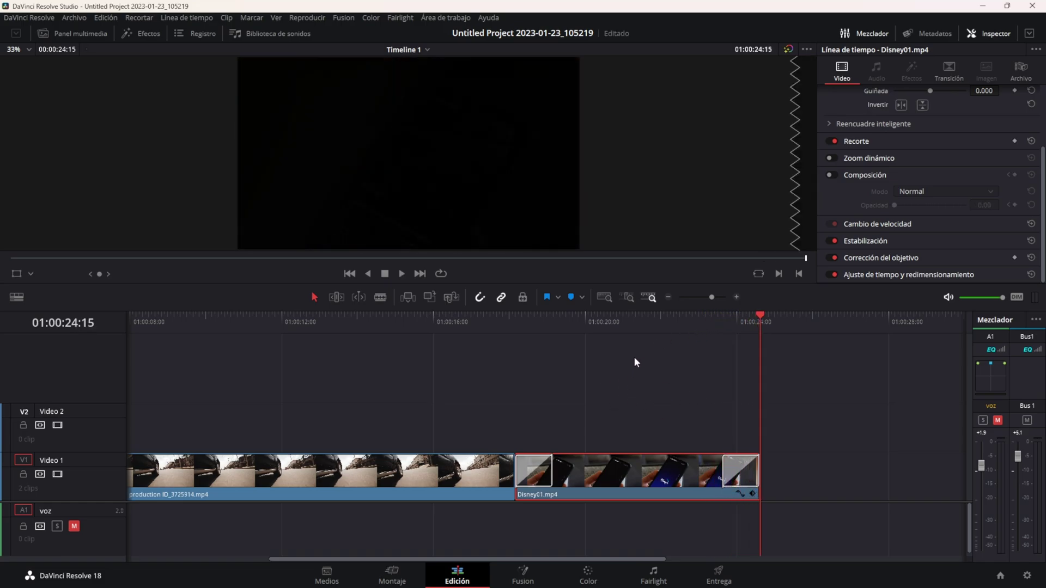
key(ctrl+z)
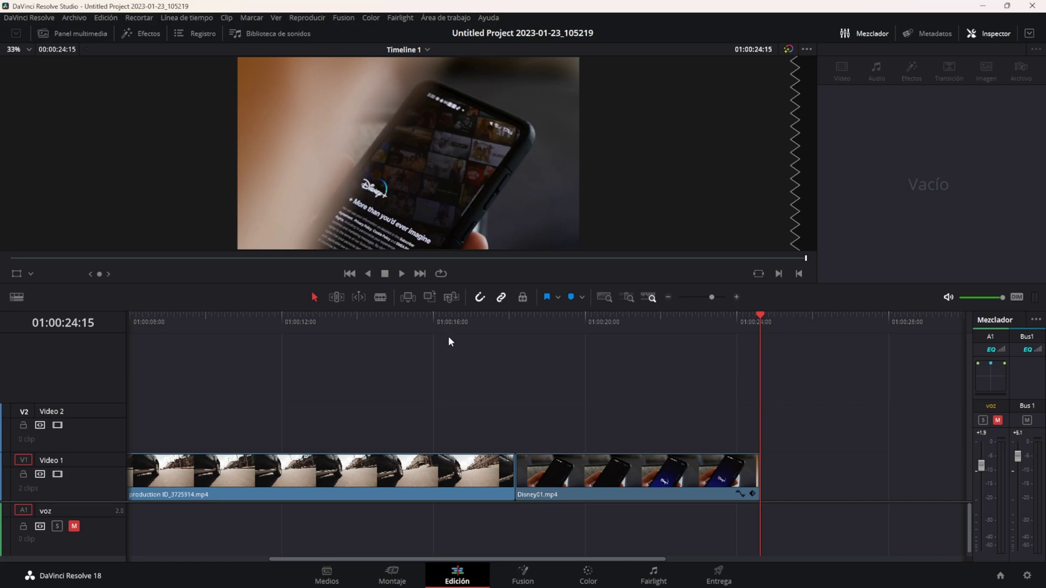
Step: Open the Effects library, browse audio transitions, then show video transitions and preview Fundido con desenfoque
click(132, 34)
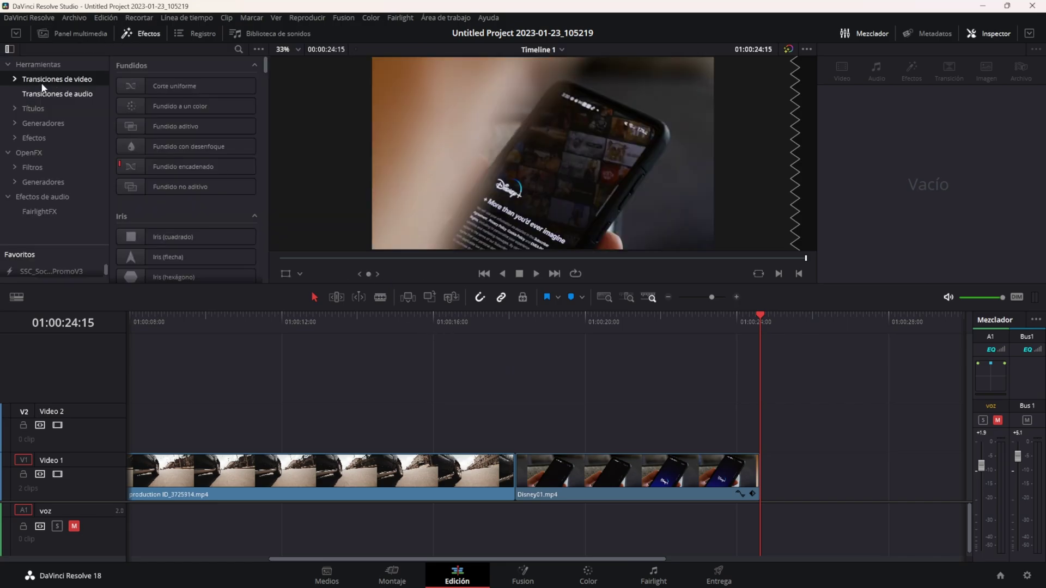
click(59, 94)
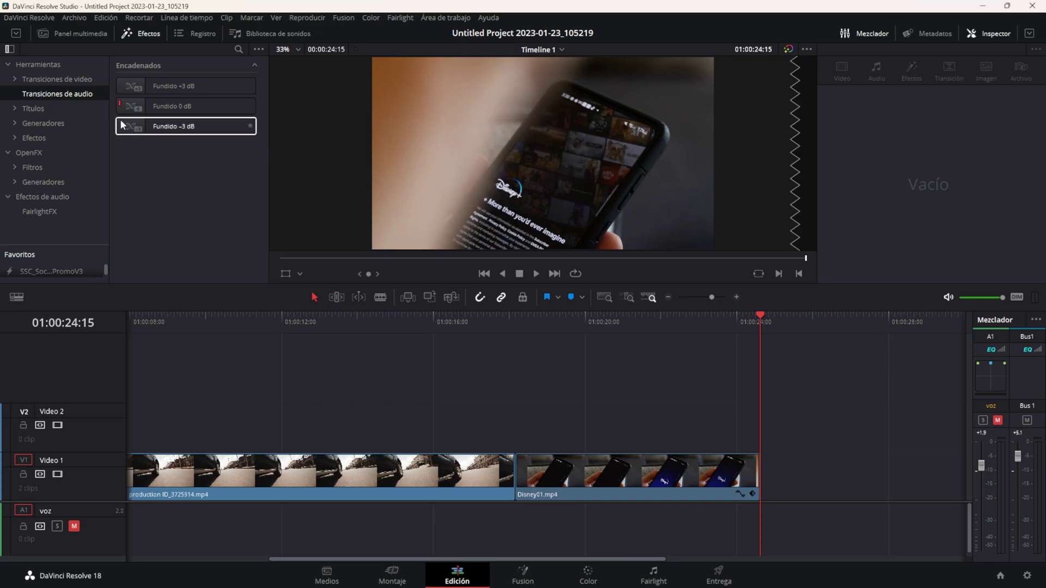
click(48, 80)
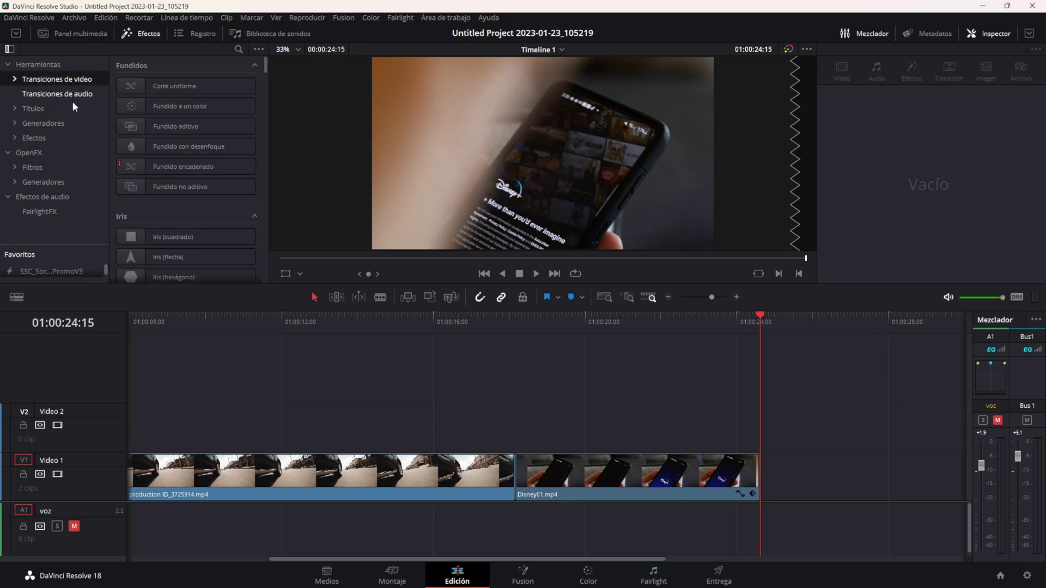
click(514, 319)
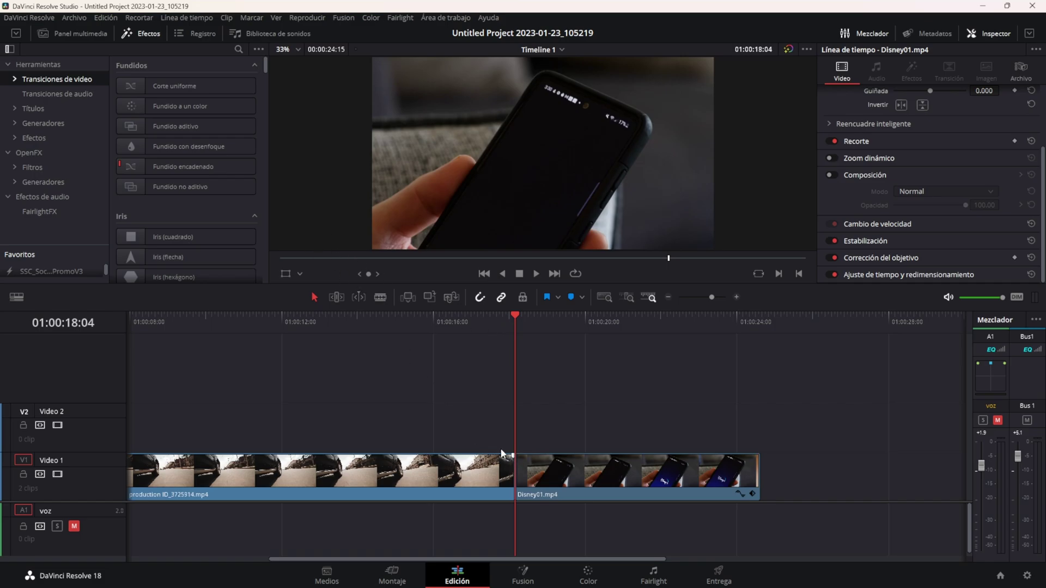
mouse_move(168, 143)
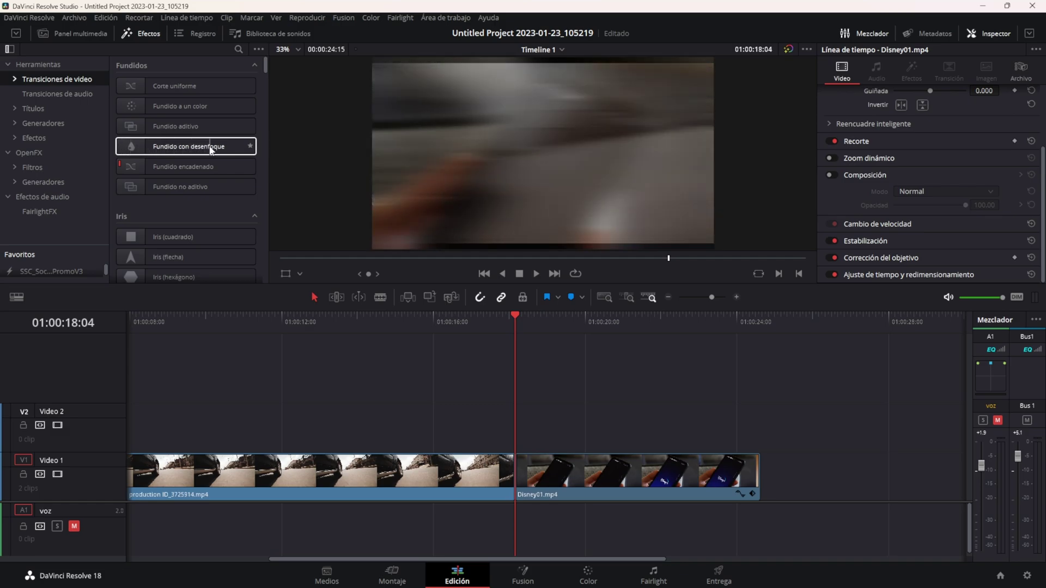
Step: Drop Fundido con desenfoque on the cut between the two clips and play it back
mouse_move(184, 148)
mouse_down()
mouse_move(409, 314)
mouse_move(517, 467)
mouse_up()
drag(516, 468, 516, 468)
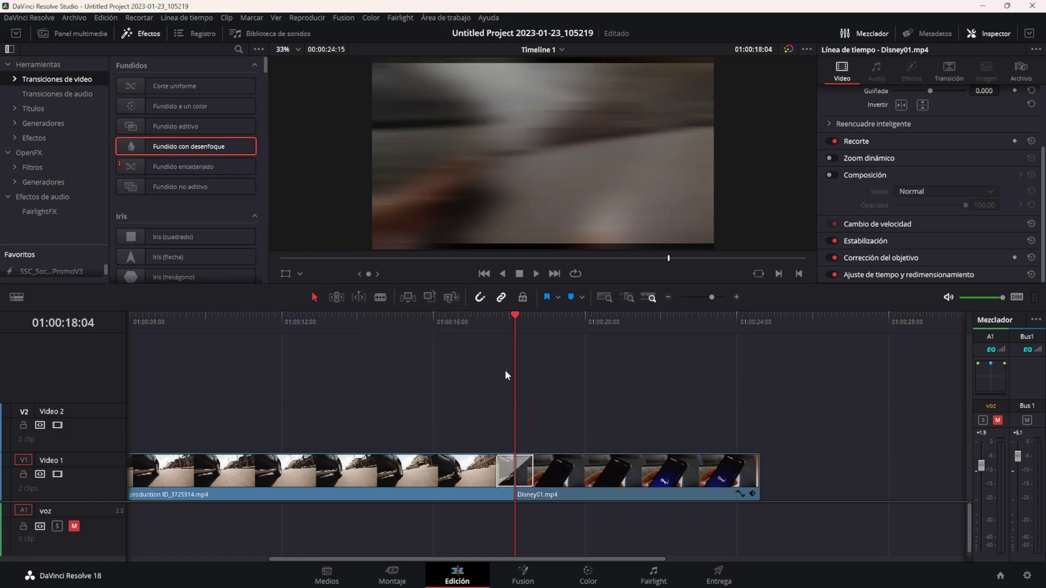
click(469, 322)
key(space)
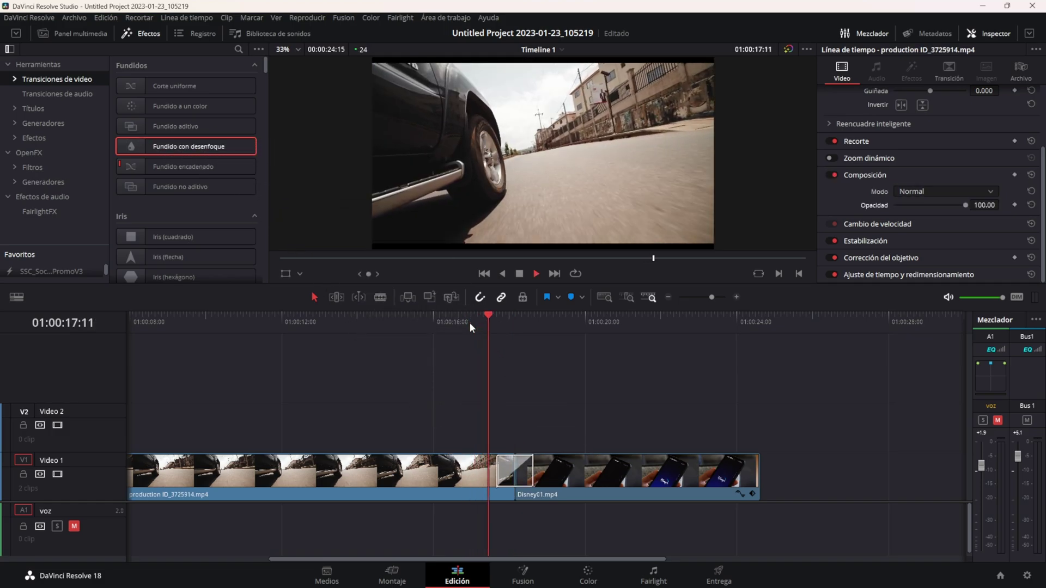
key(space)
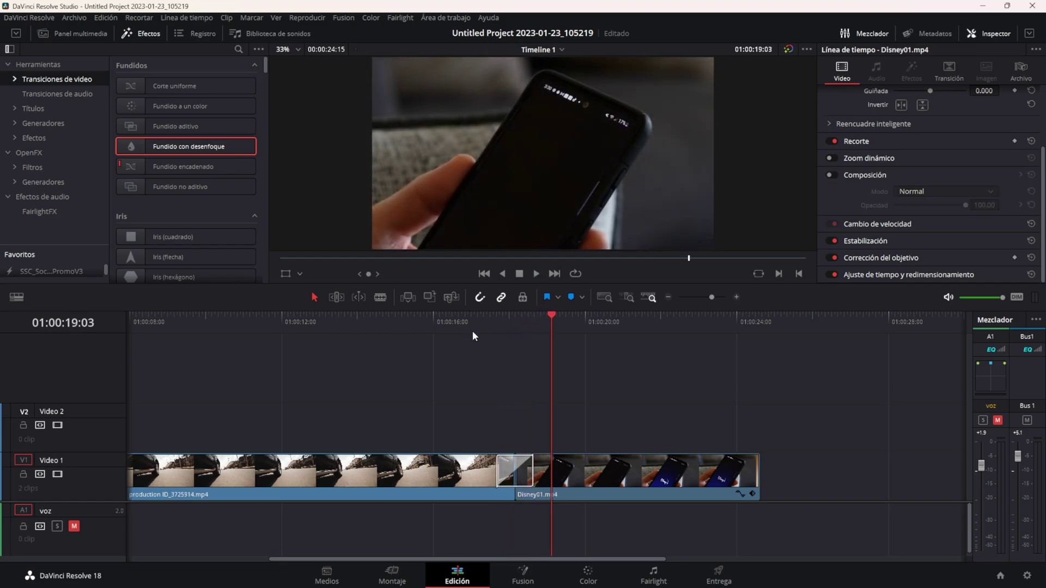
scroll(495, 404, up, 2)
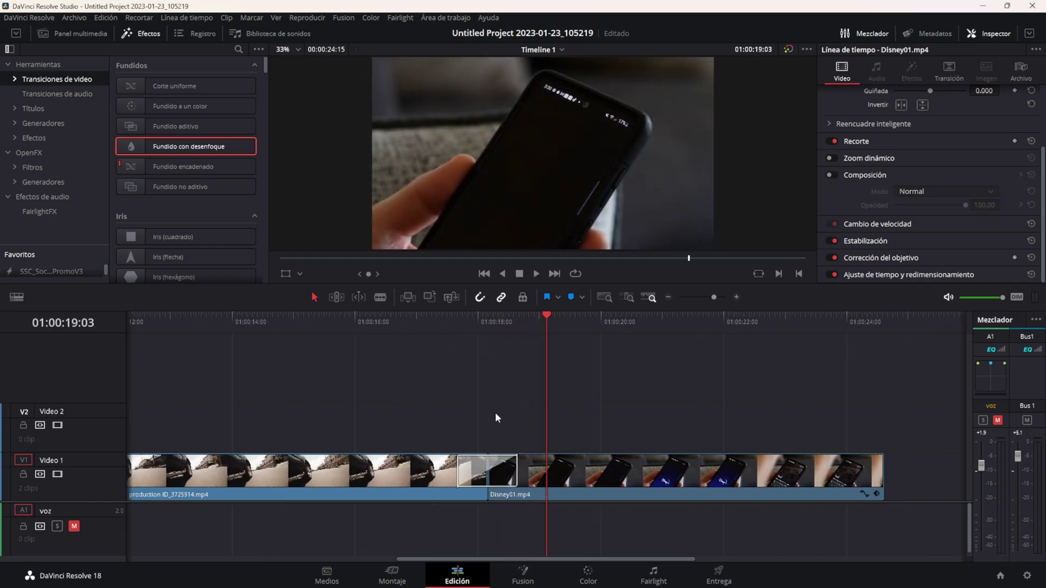
Step: Try the blur transition at 26 frames, then 14 frames, replaying it
click(497, 474)
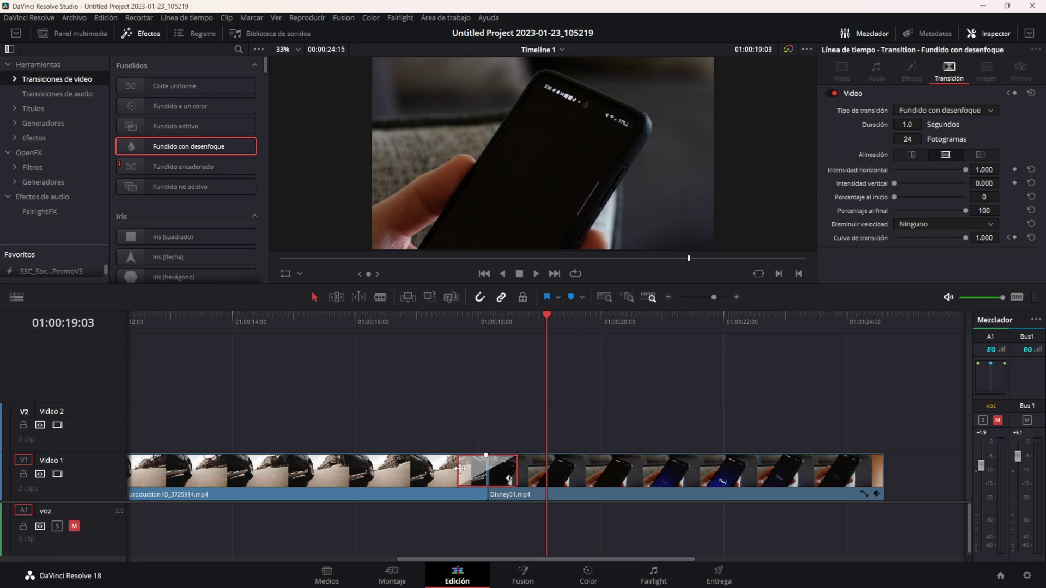
drag(460, 468, 462, 471)
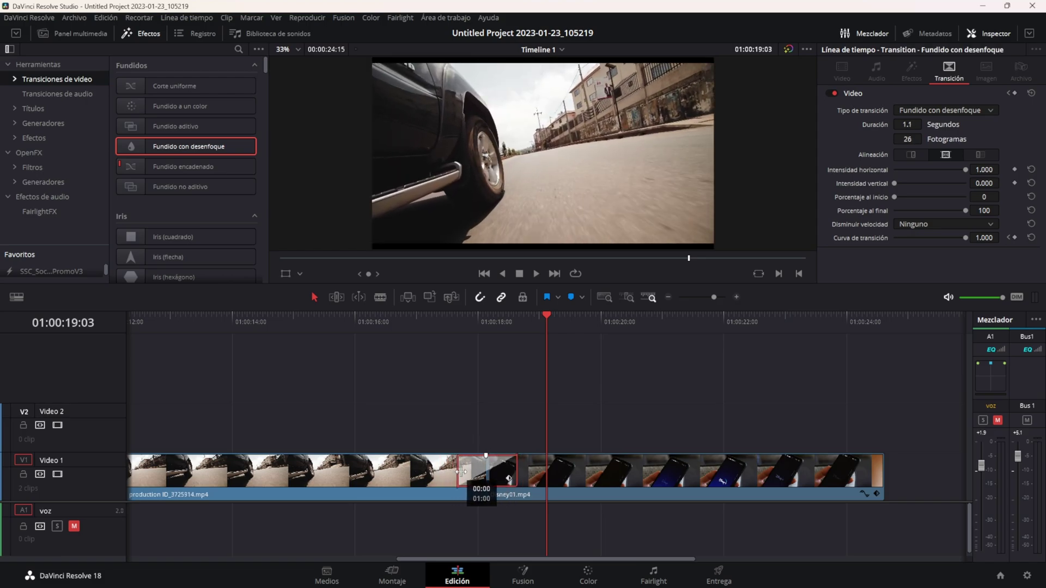
drag(461, 471, 471, 471)
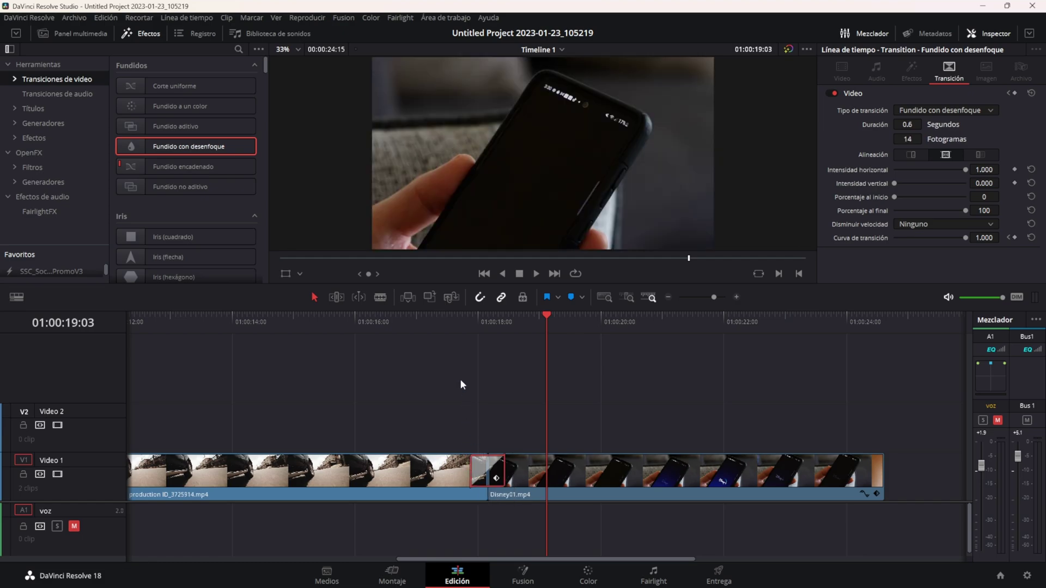
click(457, 325)
key(space)
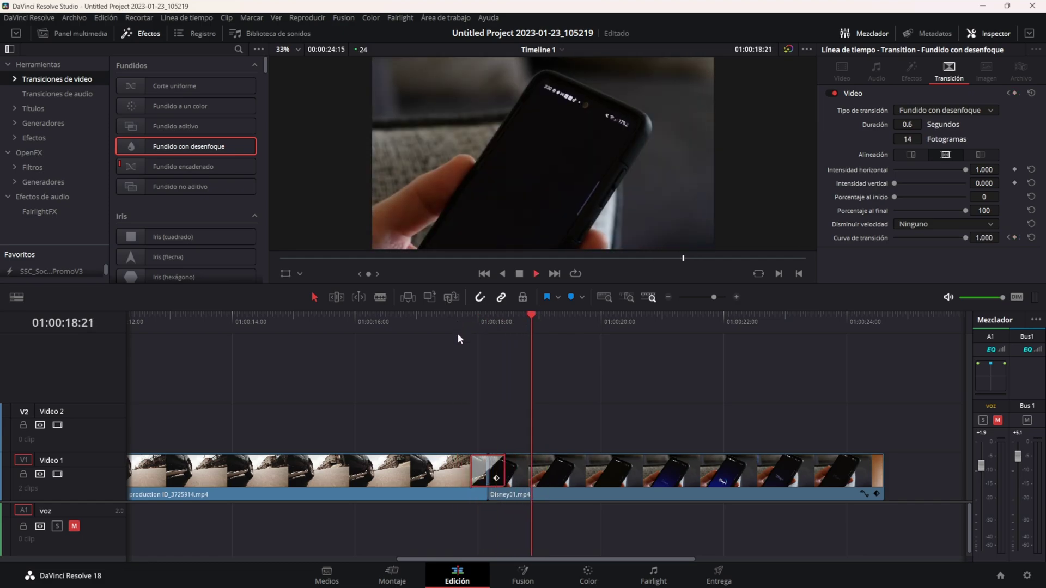
key(space)
Step: Lengthen the blur transition to 1.1 seconds, preview it, then delete it
drag(471, 466, 456, 466)
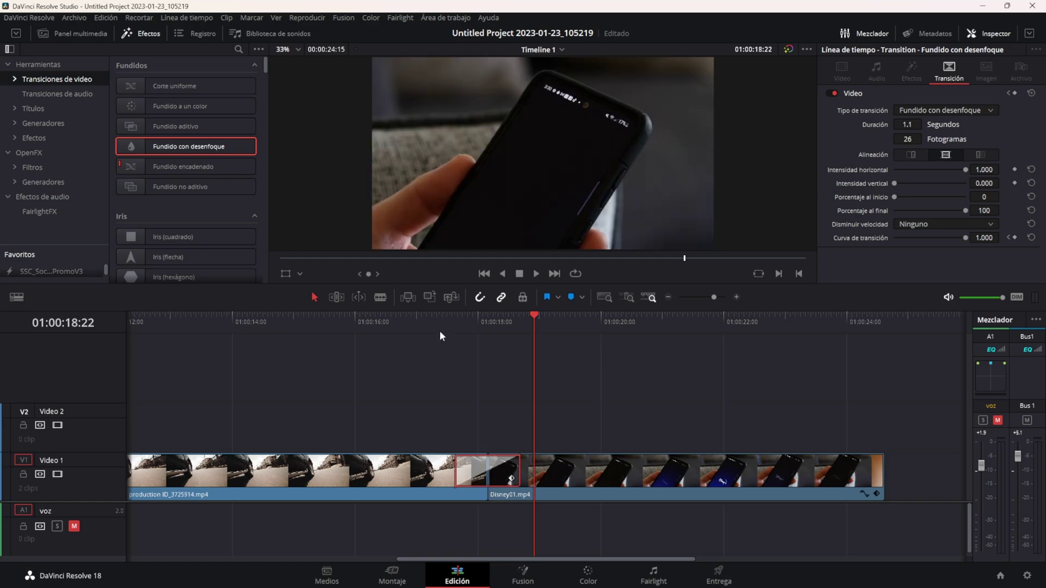
click(441, 325)
key(space)
key(space)
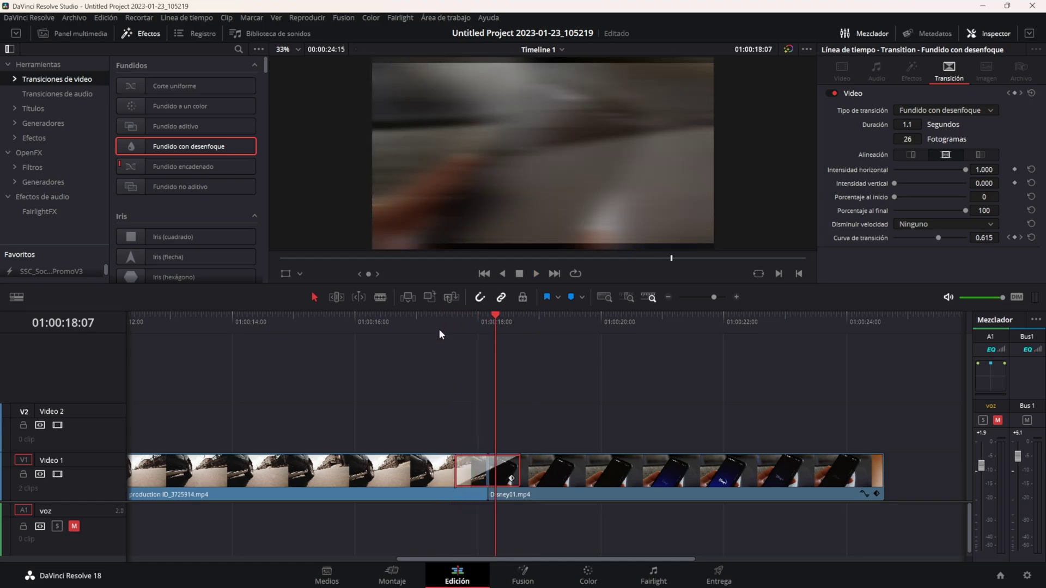
key(Delete)
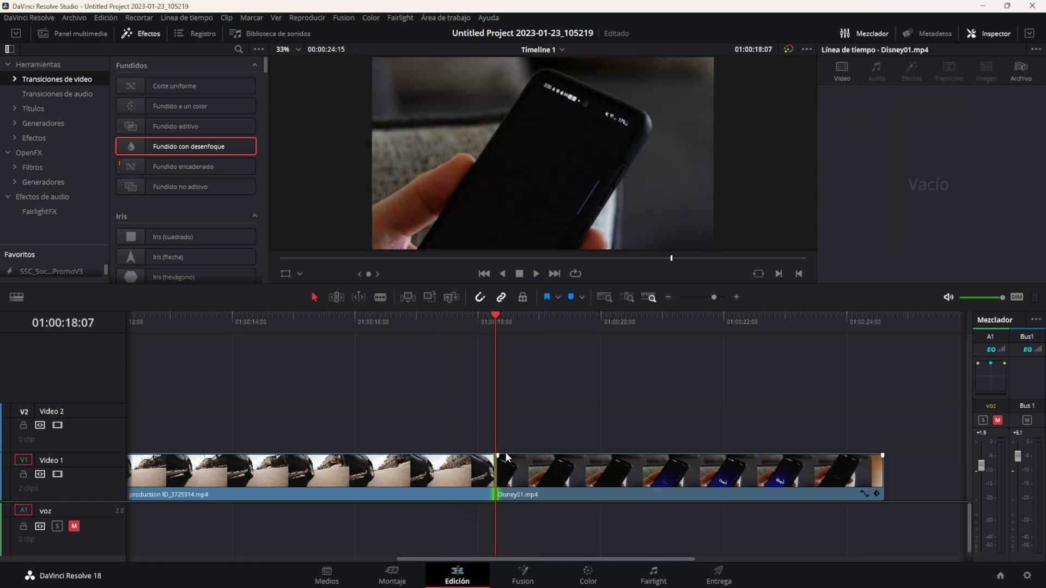
Step: Save the project, add a cross dissolve at the cut with Ctrl+T, preview it and delete it
key(ctrl+s)
click(489, 466)
key(ctrl+t)
click(445, 318)
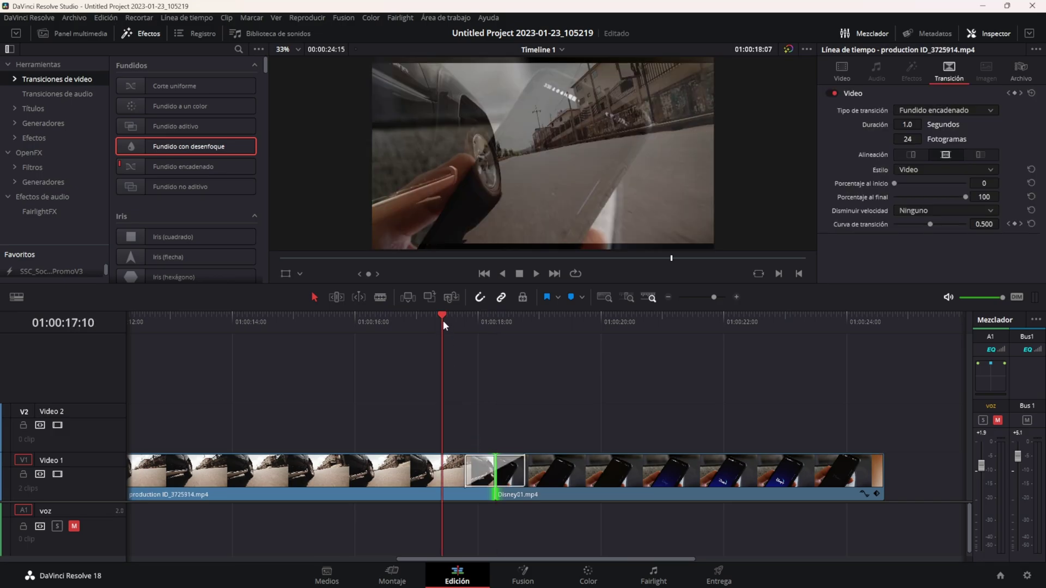
key(space)
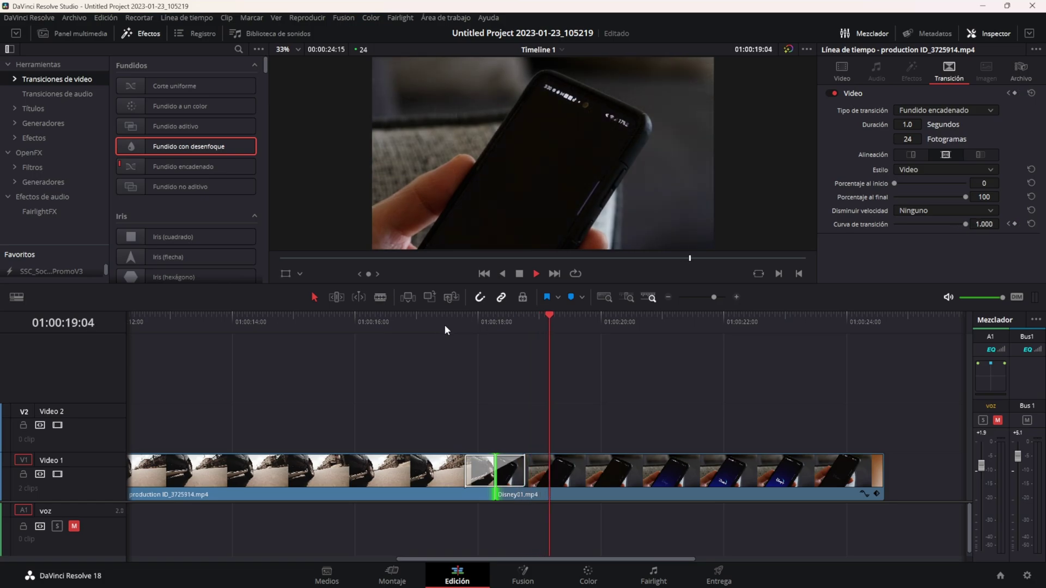
key(space)
key(Delete)
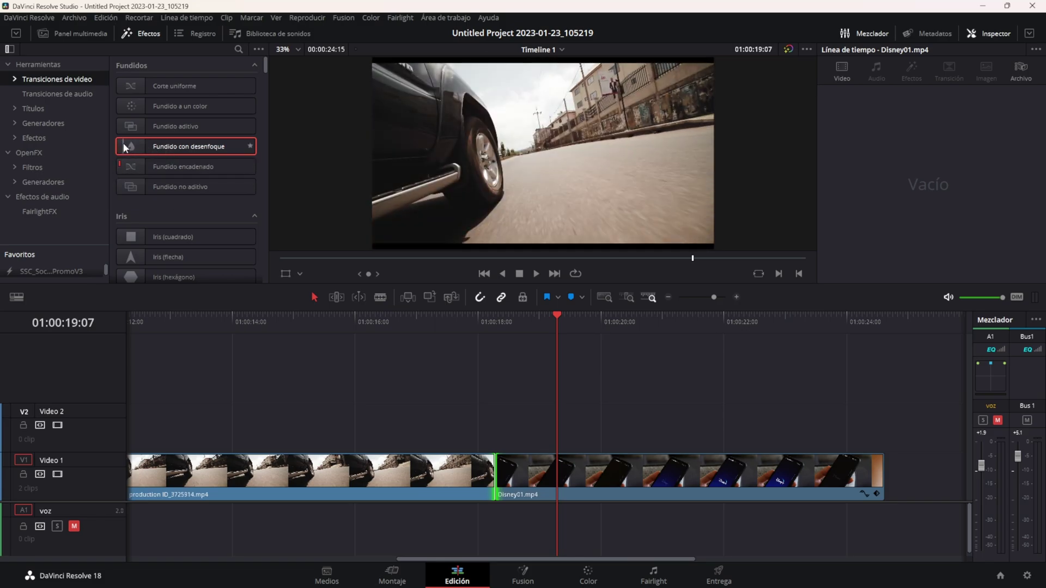
Step: Set Fundido con desenfoque as the standard transition, apply it at the cut with Ctrl+T and play it
right_click(195, 148)
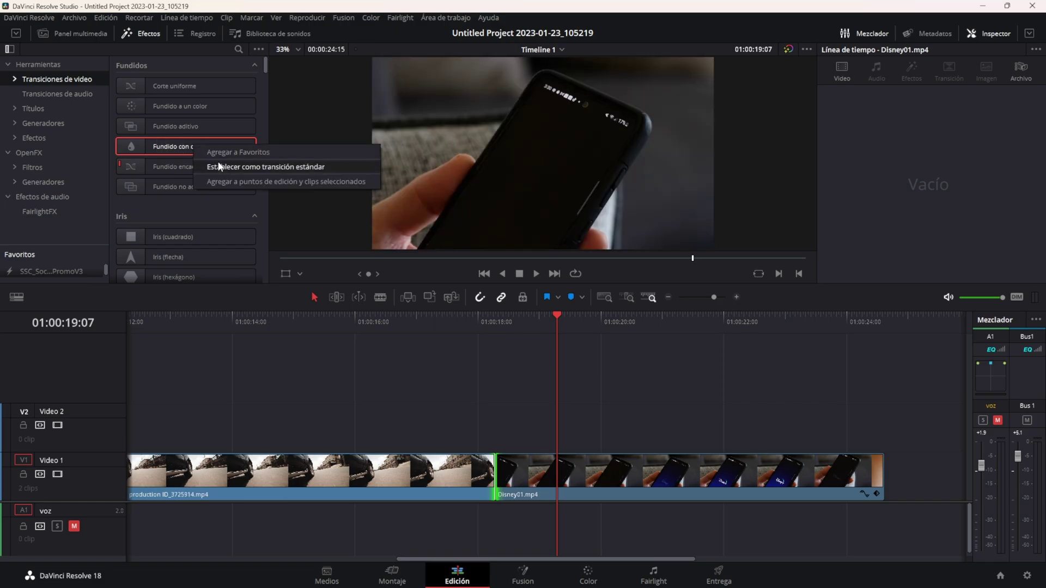
click(224, 169)
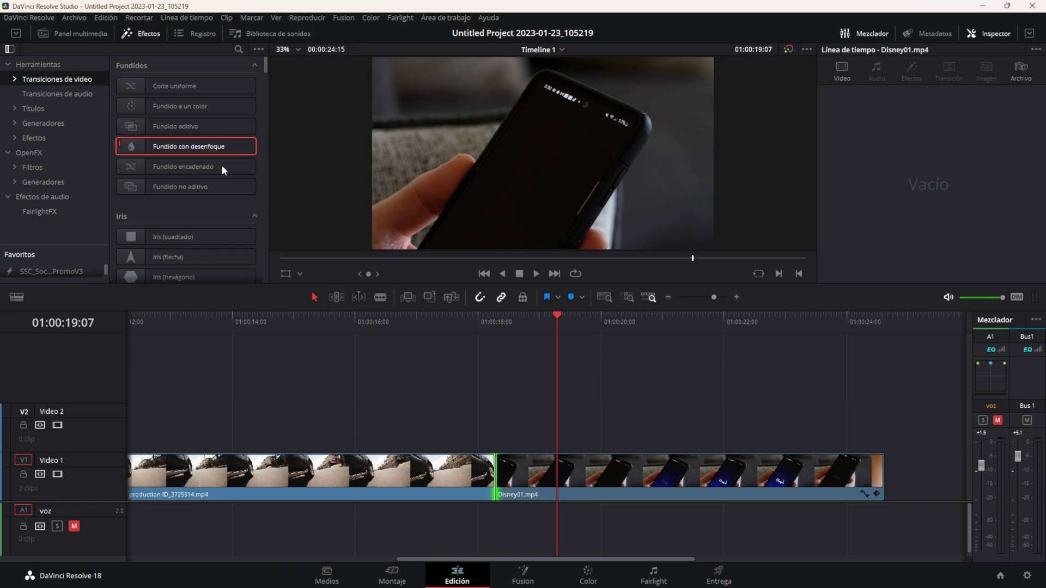
click(503, 327)
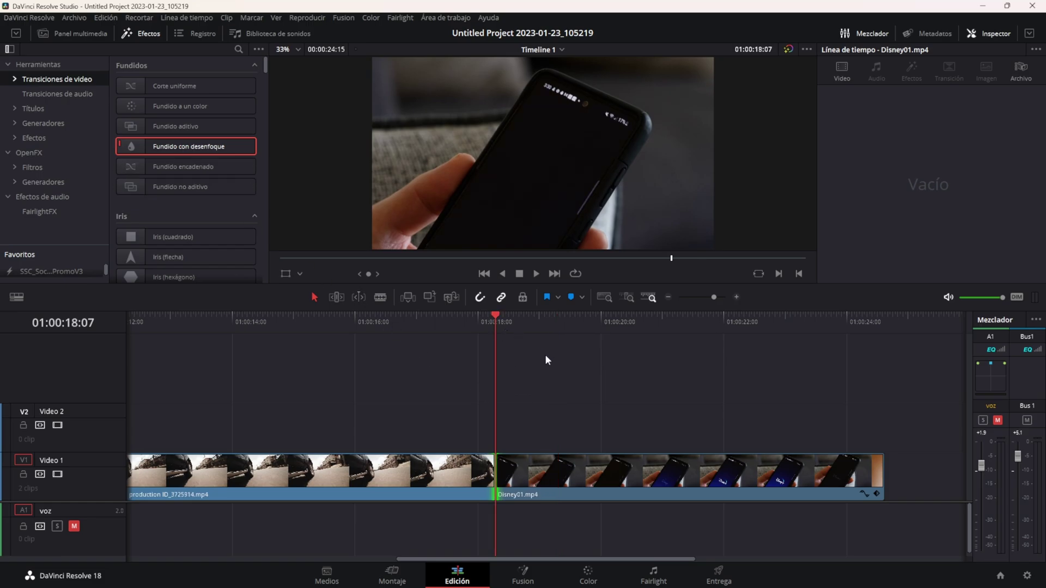
key(ctrl+t)
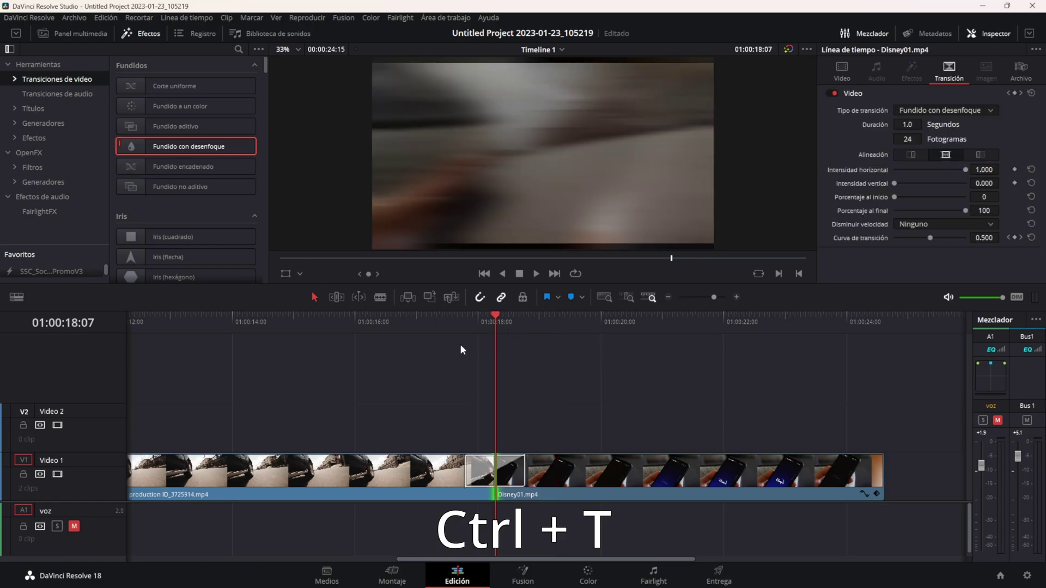
click(442, 332)
key(space)
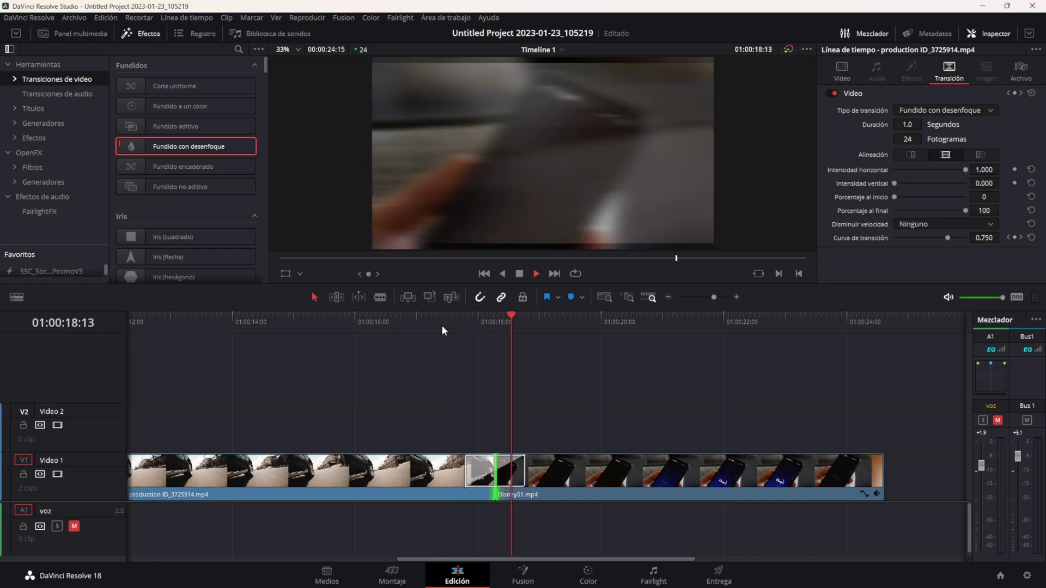
key(space)
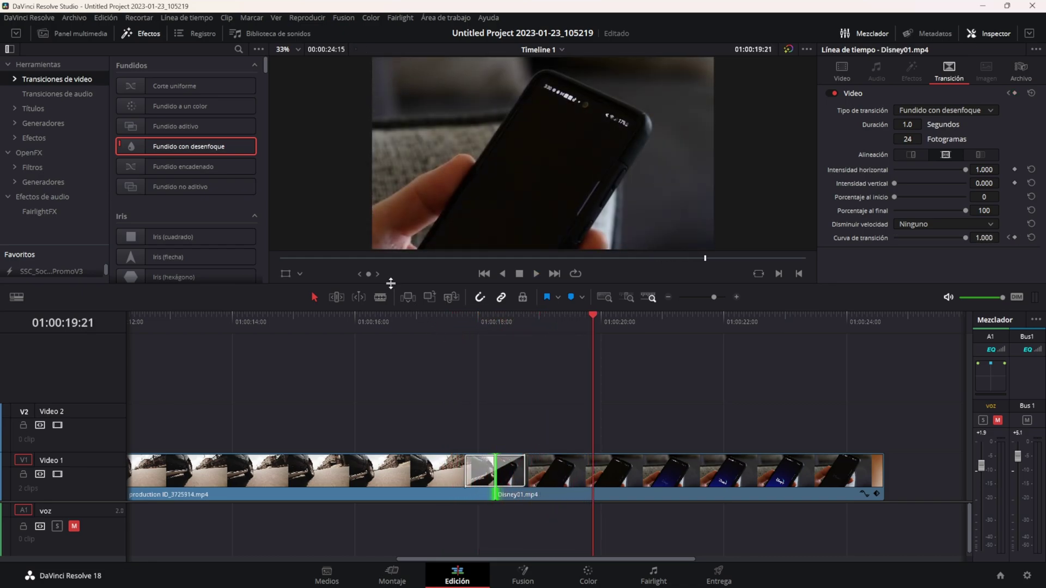
Step: Make Fundido encadenado the standard transition again
right_click(192, 167)
click(219, 190)
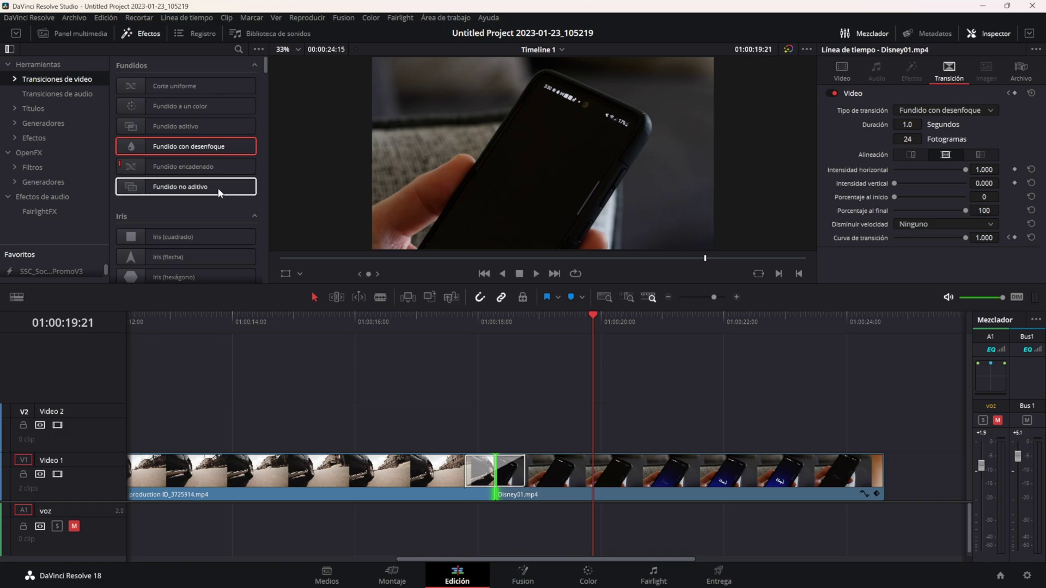
click(178, 212)
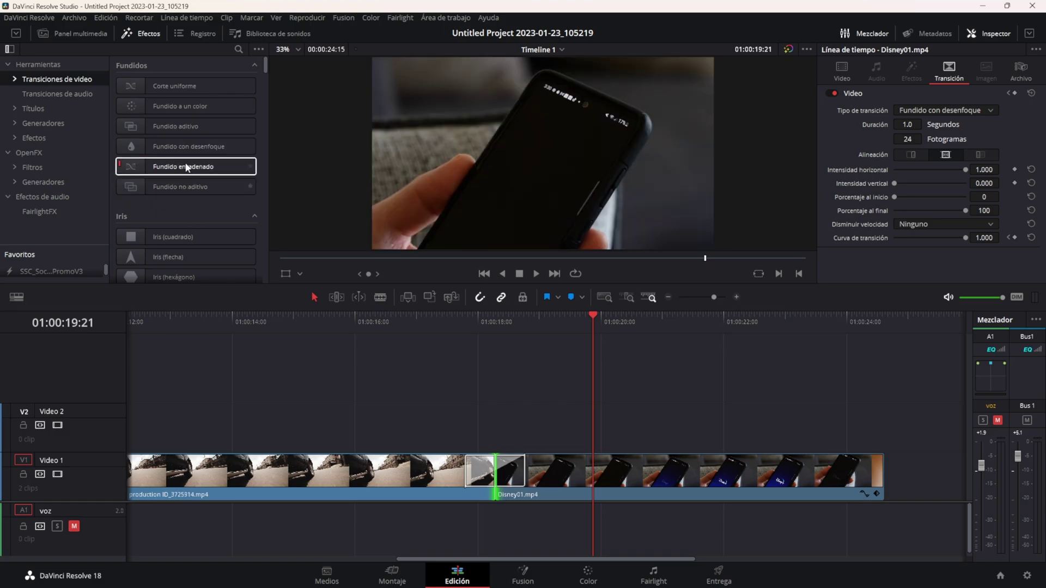
right_click(174, 147)
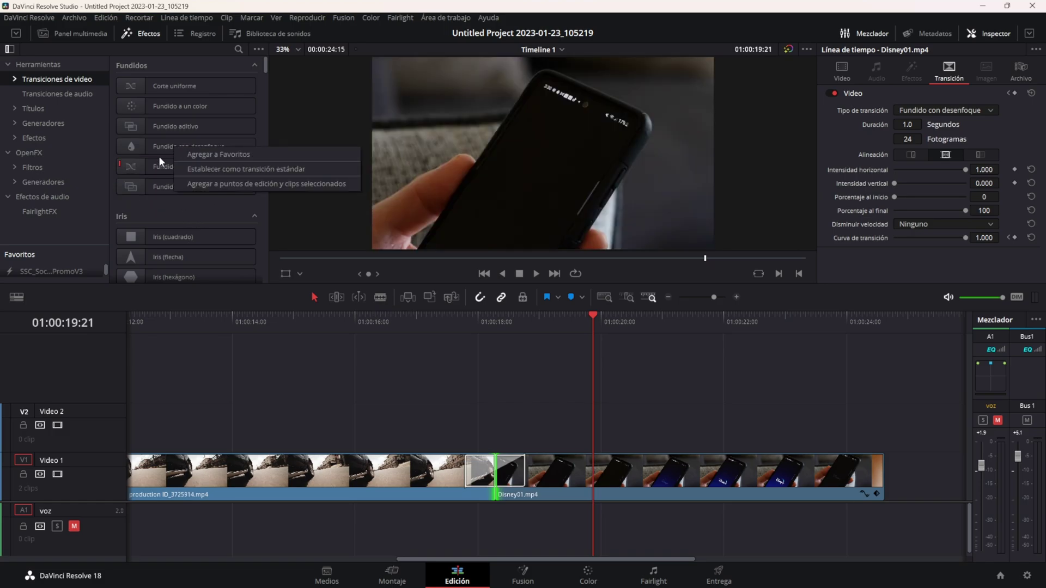
click(158, 207)
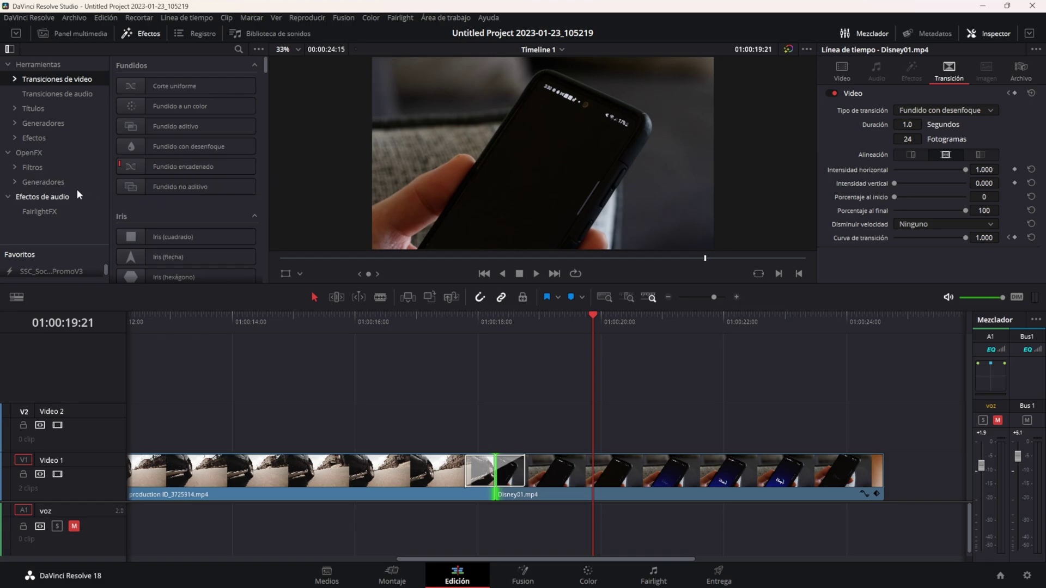
Step: Enlarge the video preview and resize the favourites list to browse it
drag(77, 284, 77, 342)
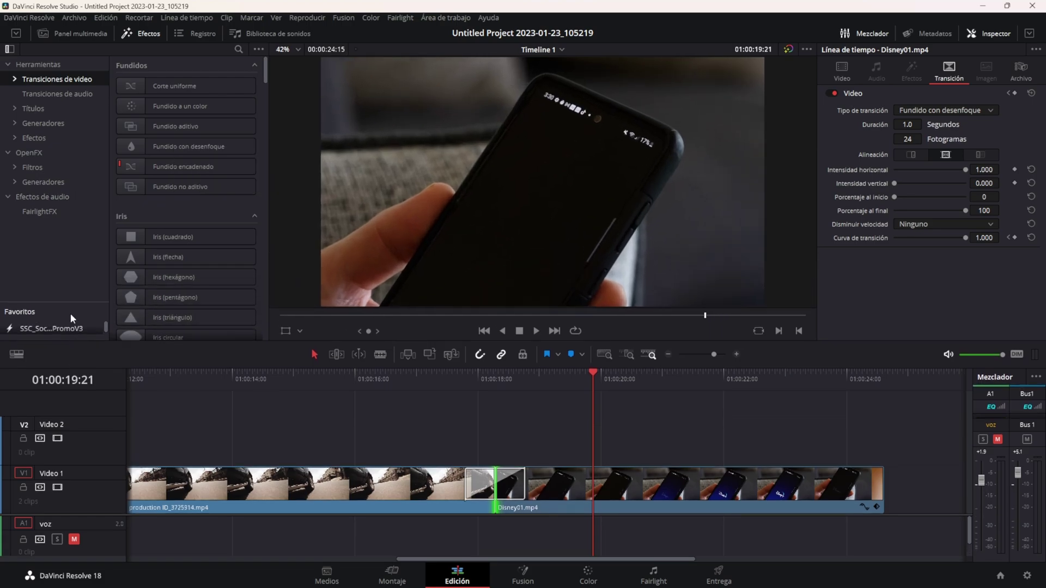
drag(70, 300, 73, 226)
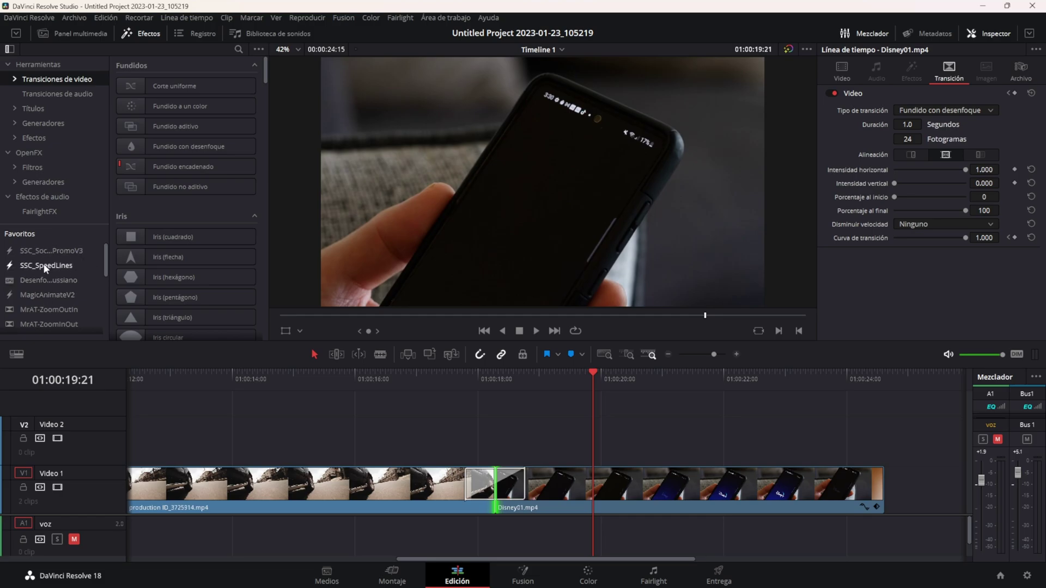
scroll(46, 268, down, 3)
scroll(68, 276, down, 2)
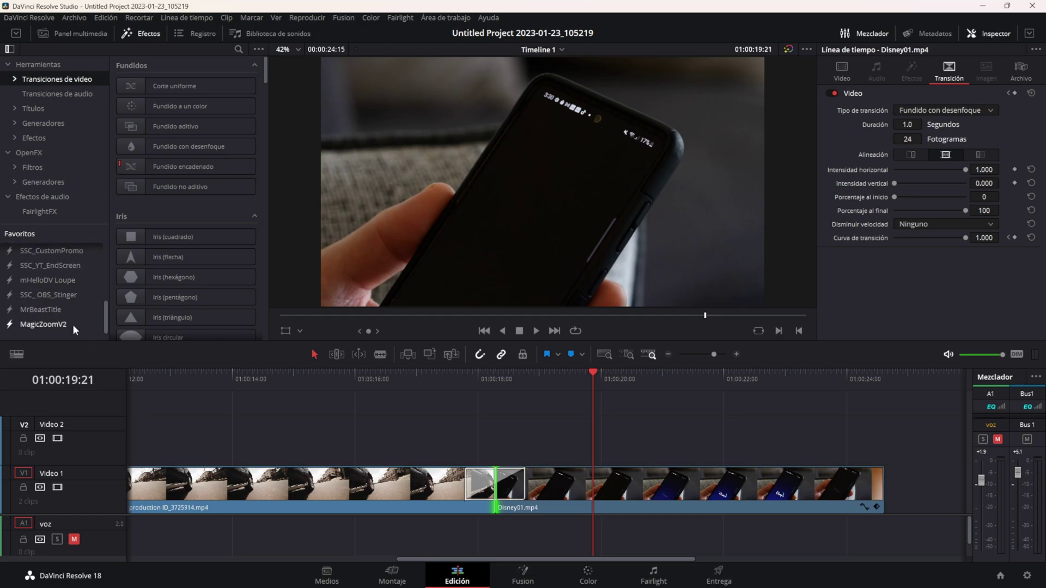
scroll(41, 329, up, 5)
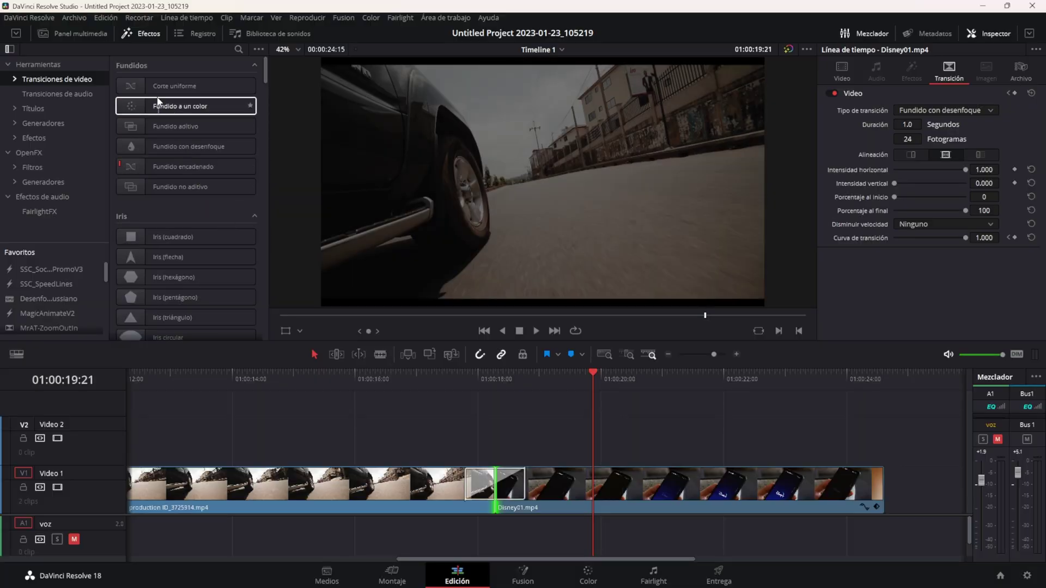
Step: Add Corte uniforme to Favoritos, then remove it again
click(251, 86)
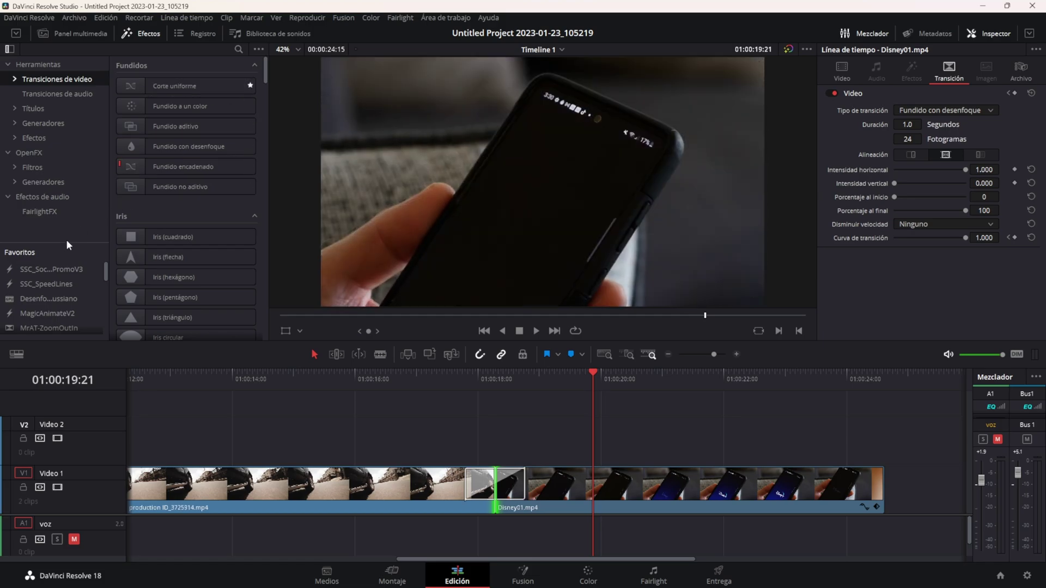
drag(67, 241, 76, 121)
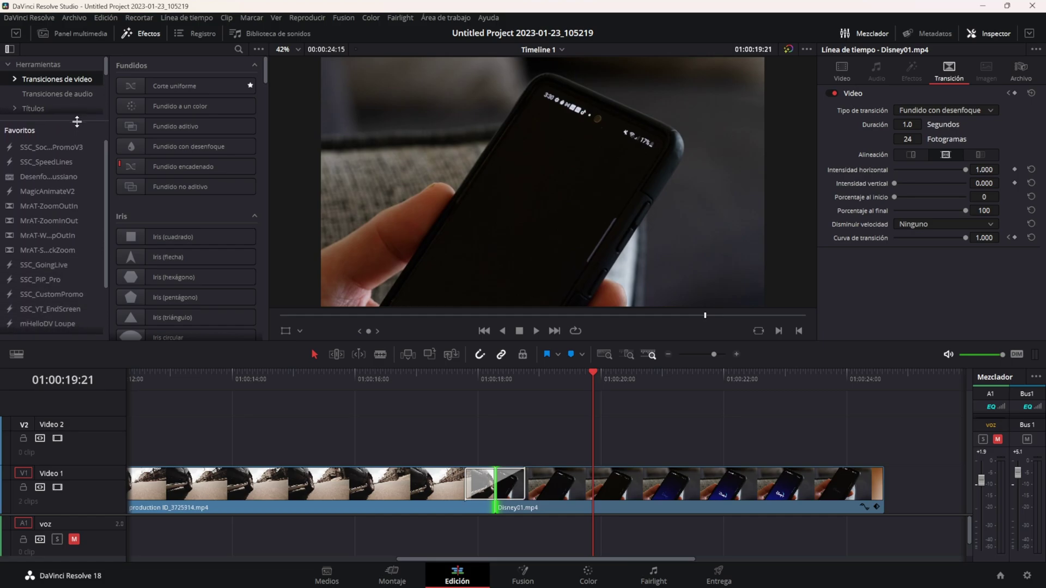
scroll(54, 225, down, 2)
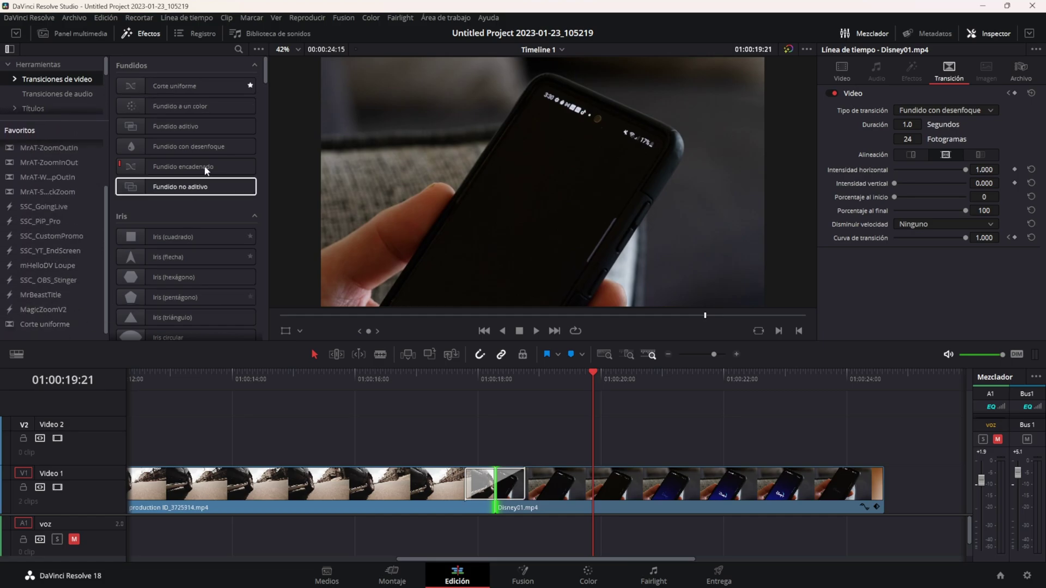
click(251, 86)
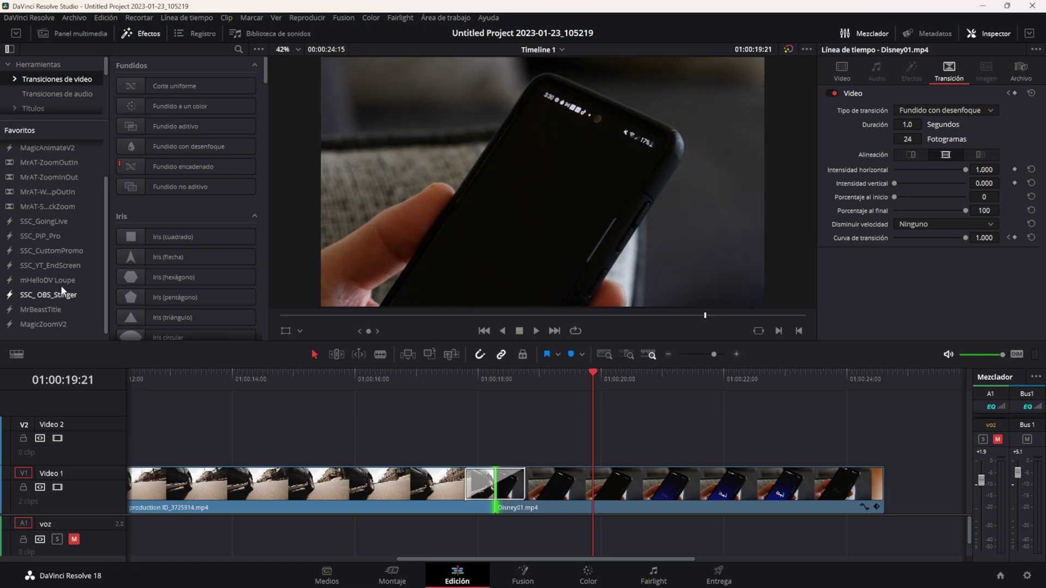
Step: Delete the cut's transition, shift Disney01.mp4 right, extend the first clip, and drag in a cross dissolve
drag(72, 121, 72, 253)
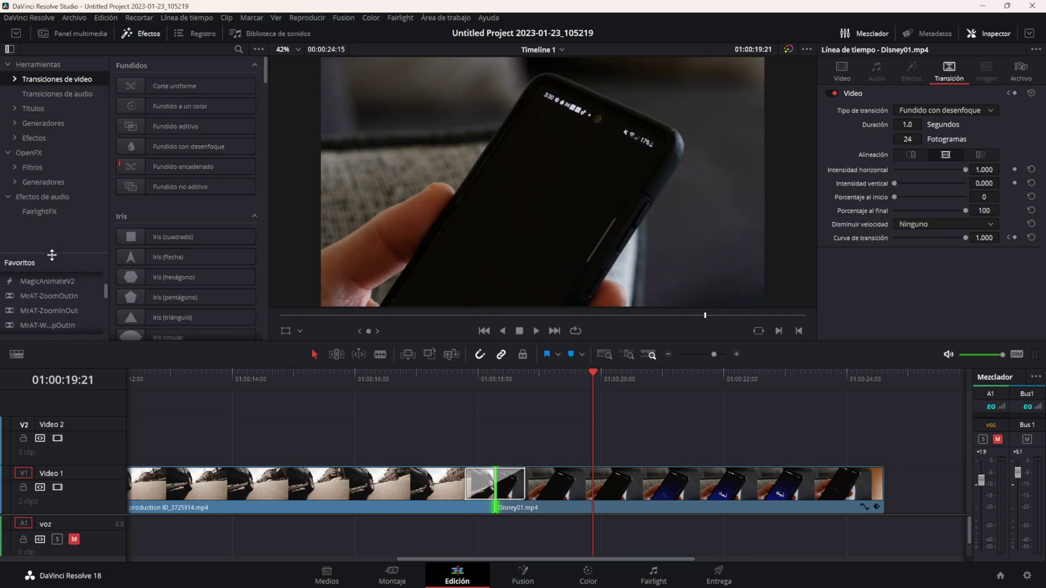
key(Delete)
drag(522, 493, 652, 492)
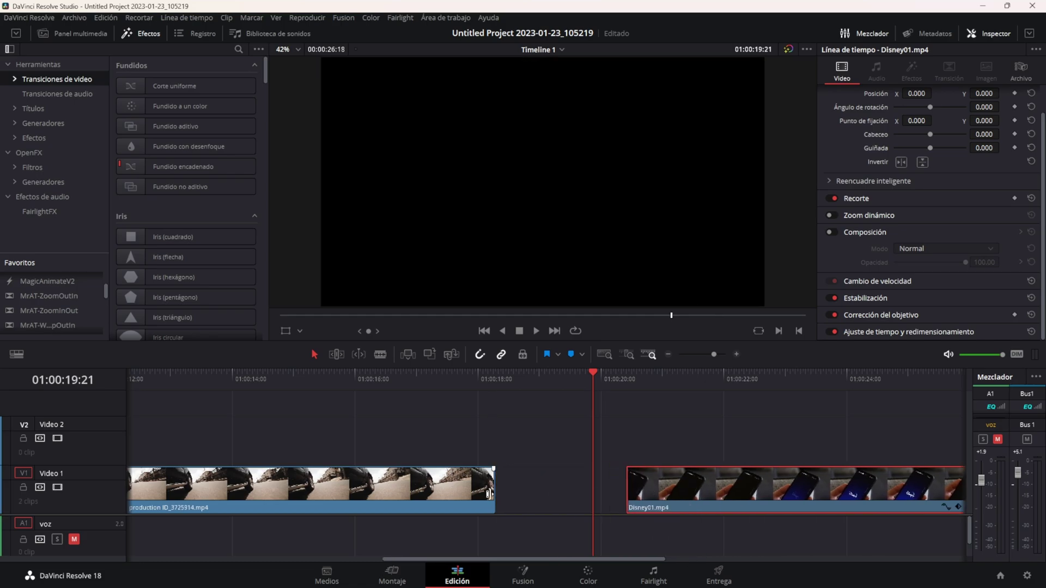
drag(494, 492, 557, 494)
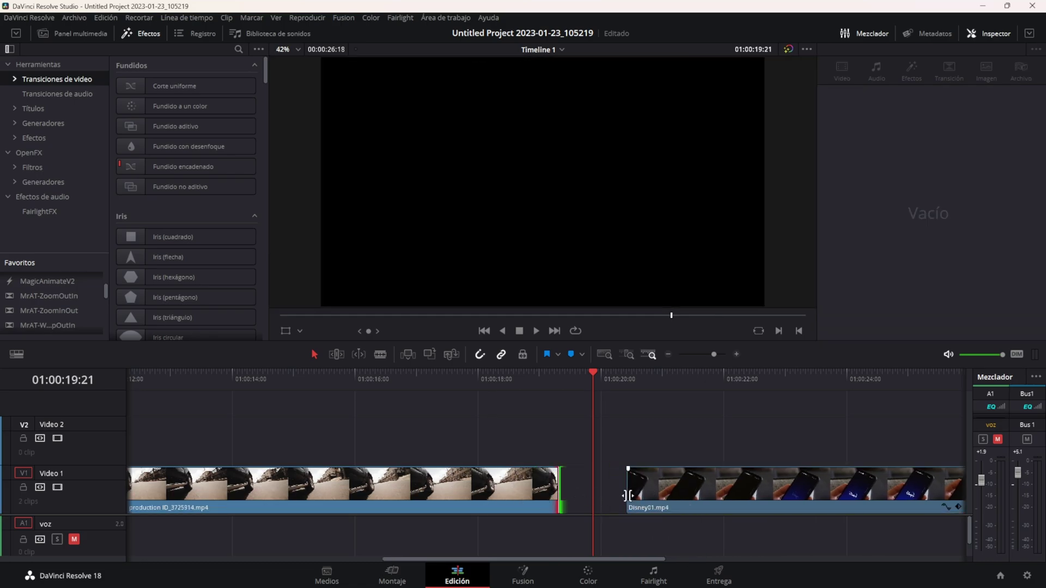
mouse_move(682, 497)
mouse_down()
mouse_move(753, 498)
mouse_move(561, 496)
mouse_up()
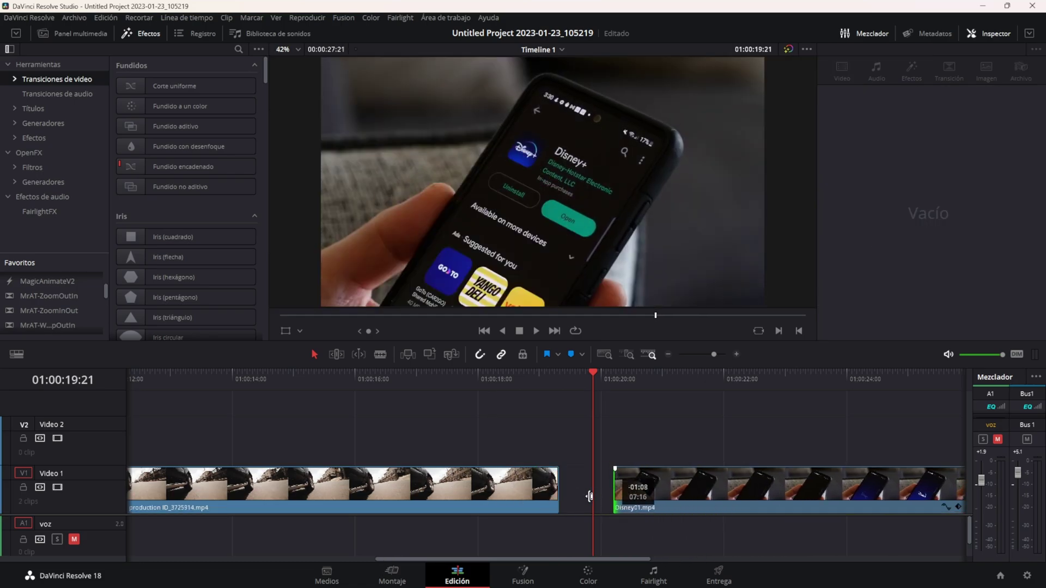
click(552, 386)
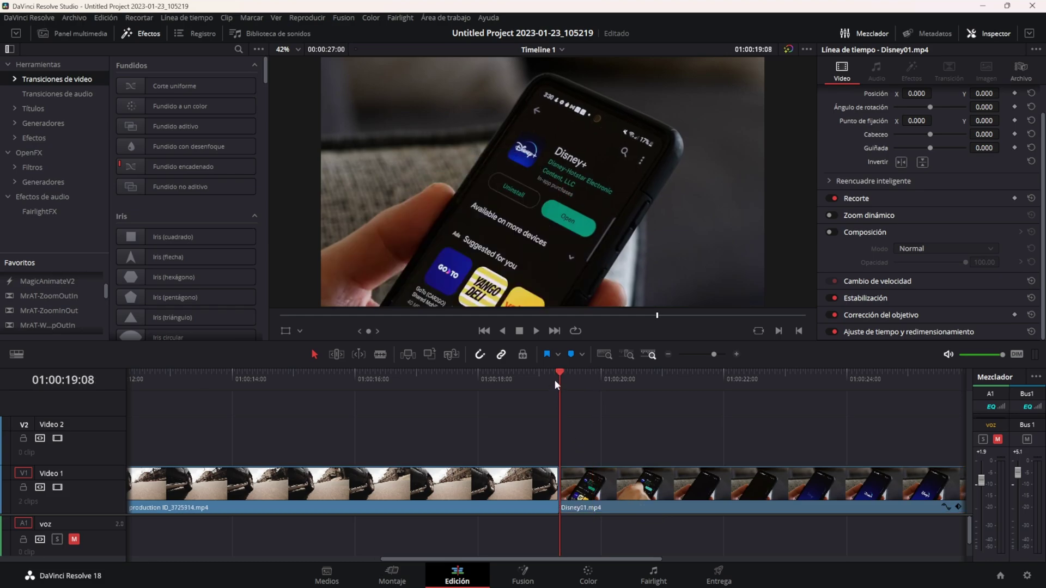
mouse_move(207, 167)
mouse_down()
mouse_move(524, 423)
mouse_move(560, 487)
mouse_move(715, 428)
mouse_up()
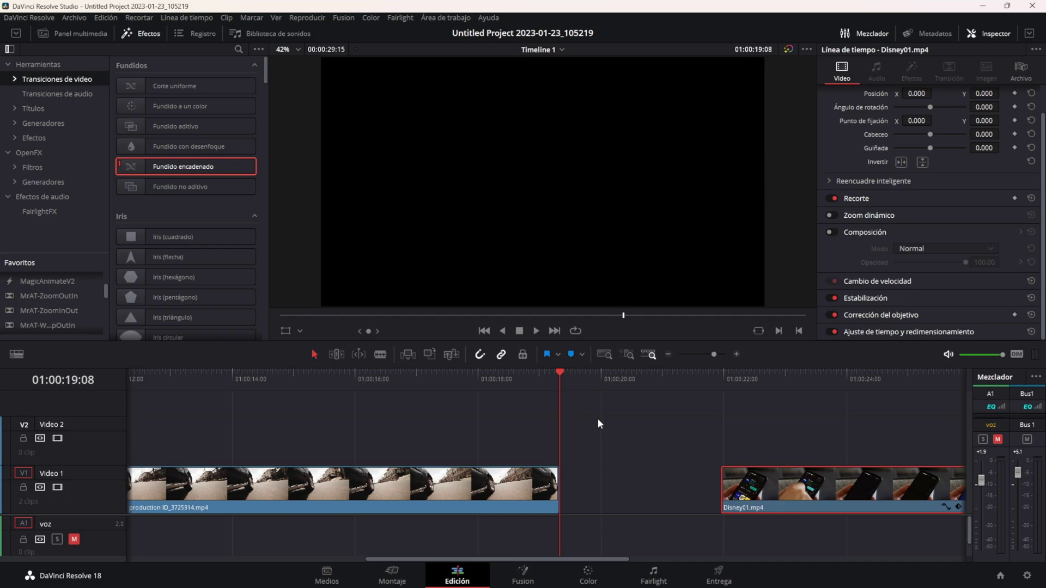
Step: Trim production ID_3725914.mp4 and slide Disney01.mp4 left until it butts against it on V1
drag(520, 381, 515, 380)
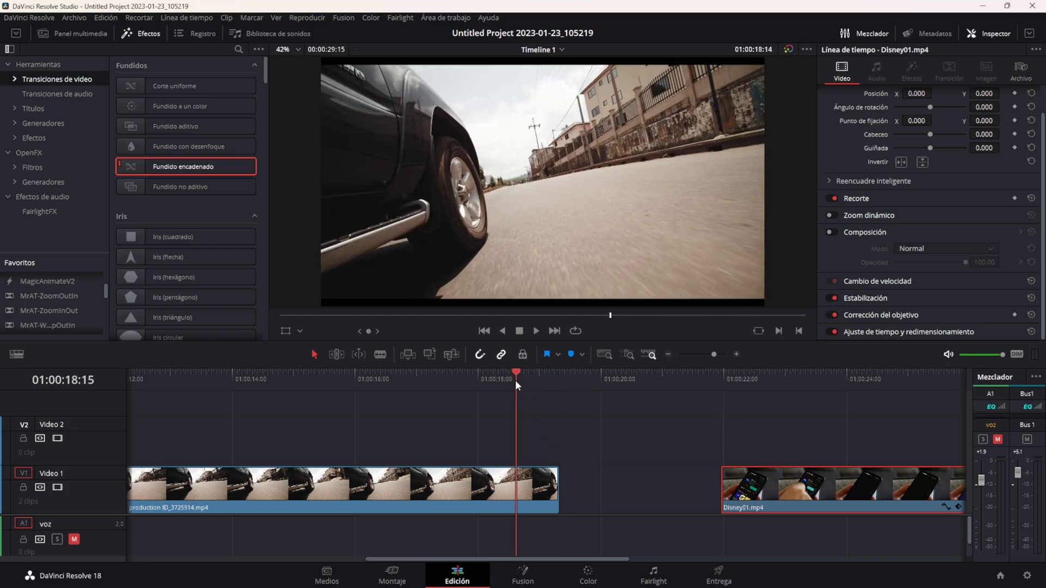
drag(758, 380, 780, 386)
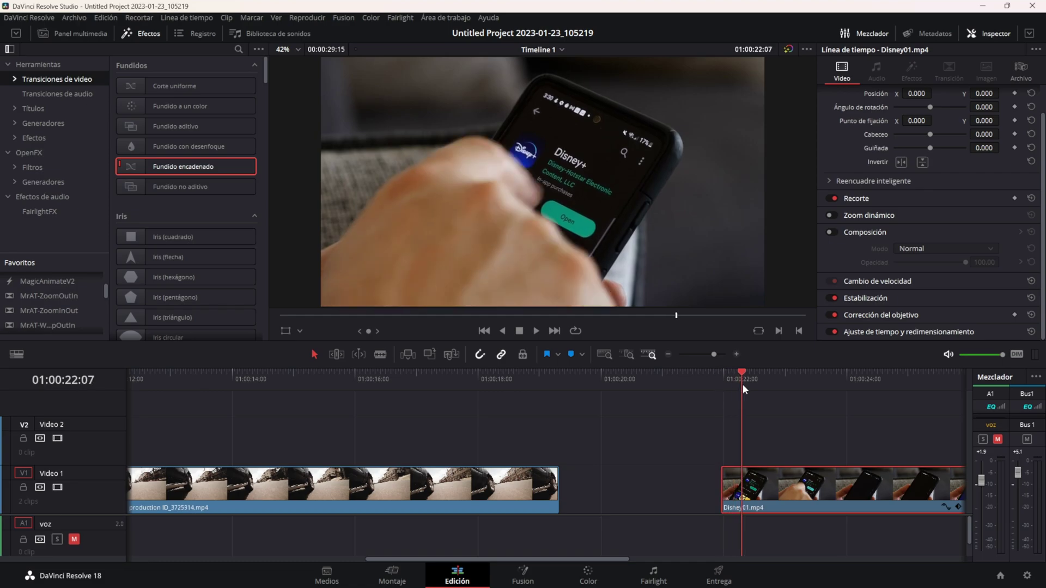
click(523, 485)
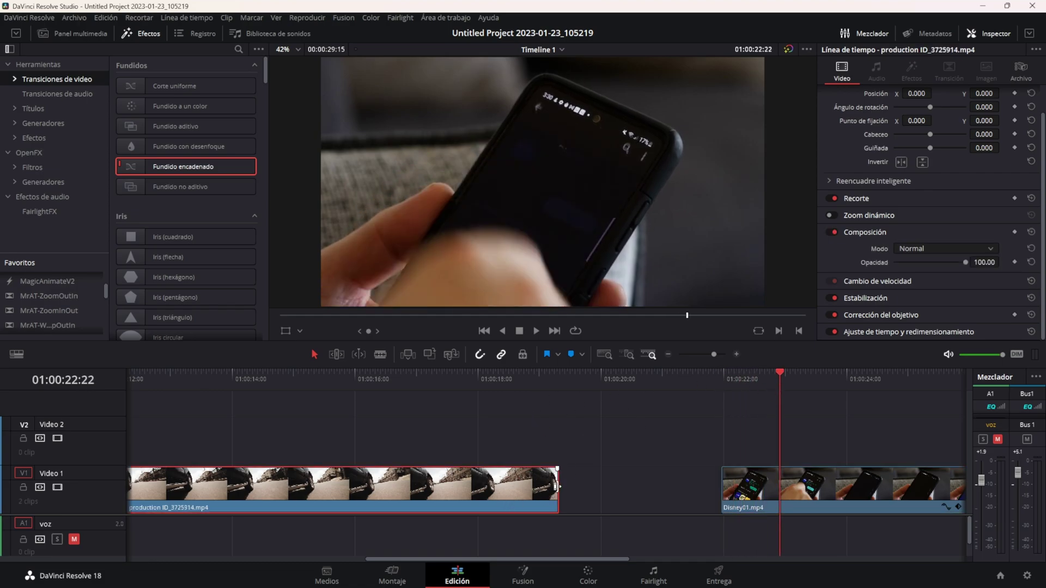
drag(555, 486, 528, 487)
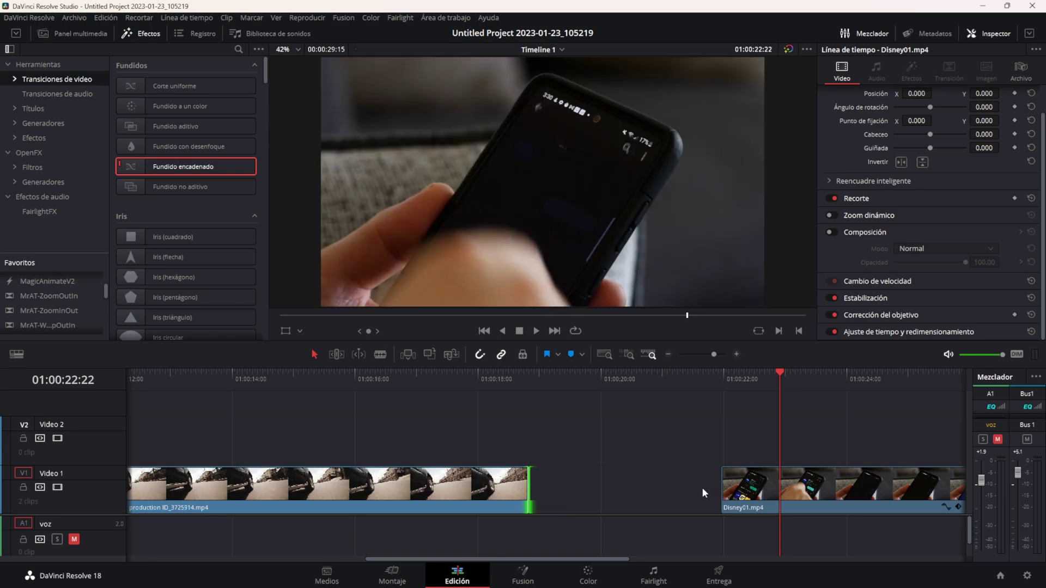
drag(723, 487, 719, 487)
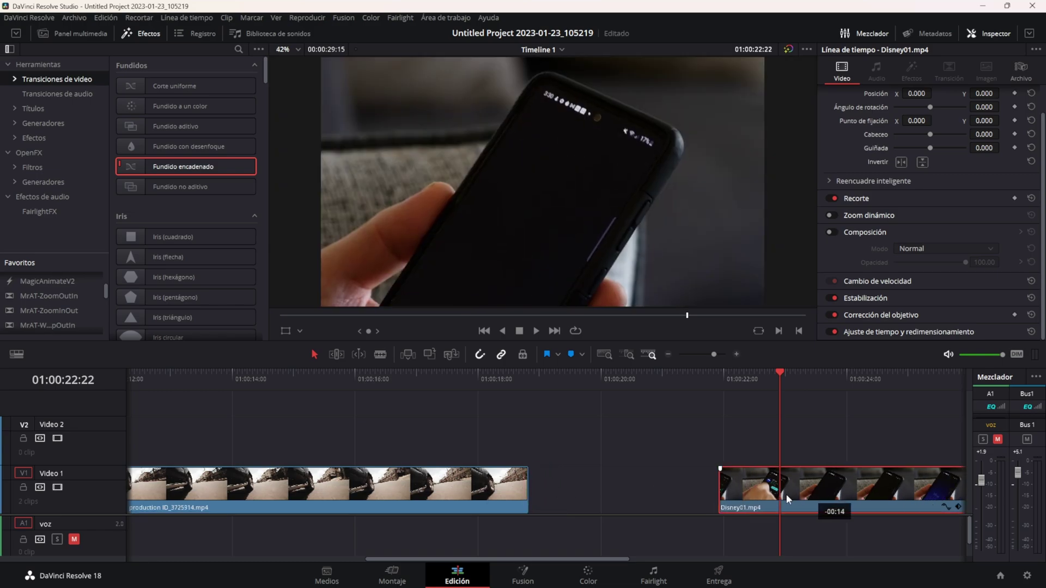
drag(786, 495, 596, 493)
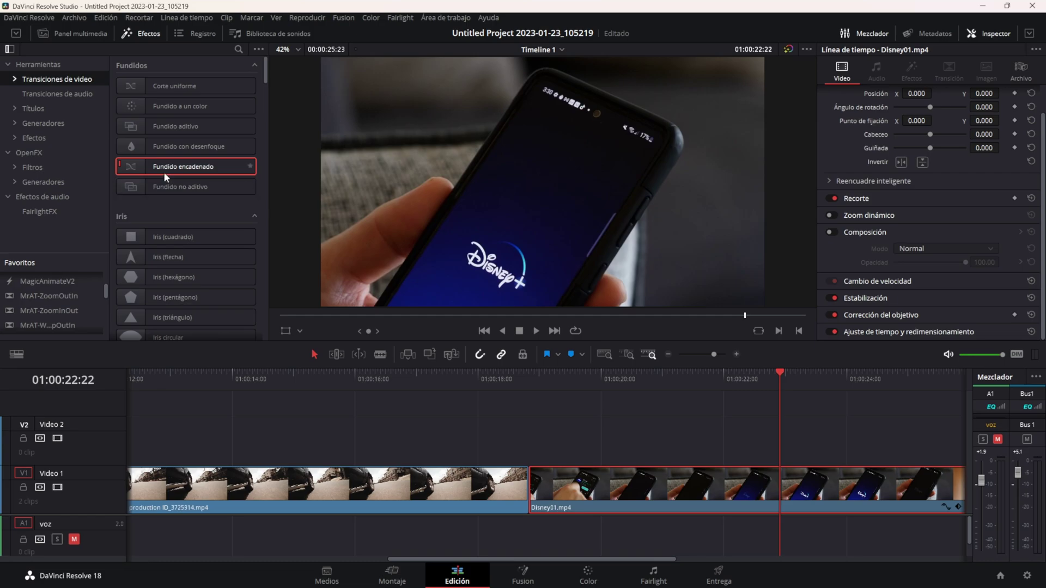
Step: Try dropping Fundido encadenado on the cut, cancel the prompt, undo the trims, and select the edit point
mouse_move(166, 177)
mouse_down()
mouse_move(533, 489)
mouse_move(559, 469)
mouse_up()
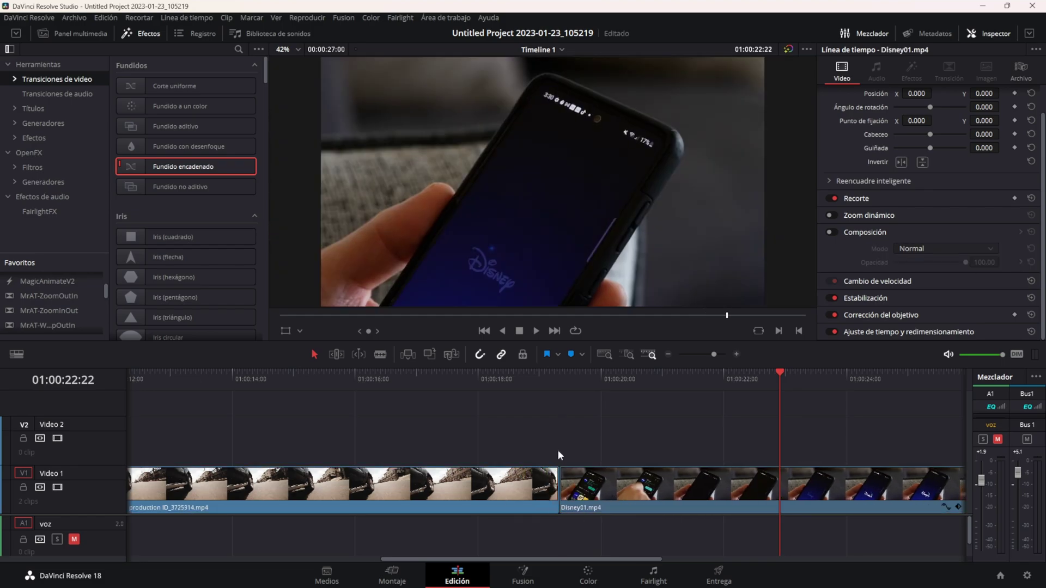
click(558, 482)
key(ctrl+t)
key(Escape)
drag(529, 378, 468, 386)
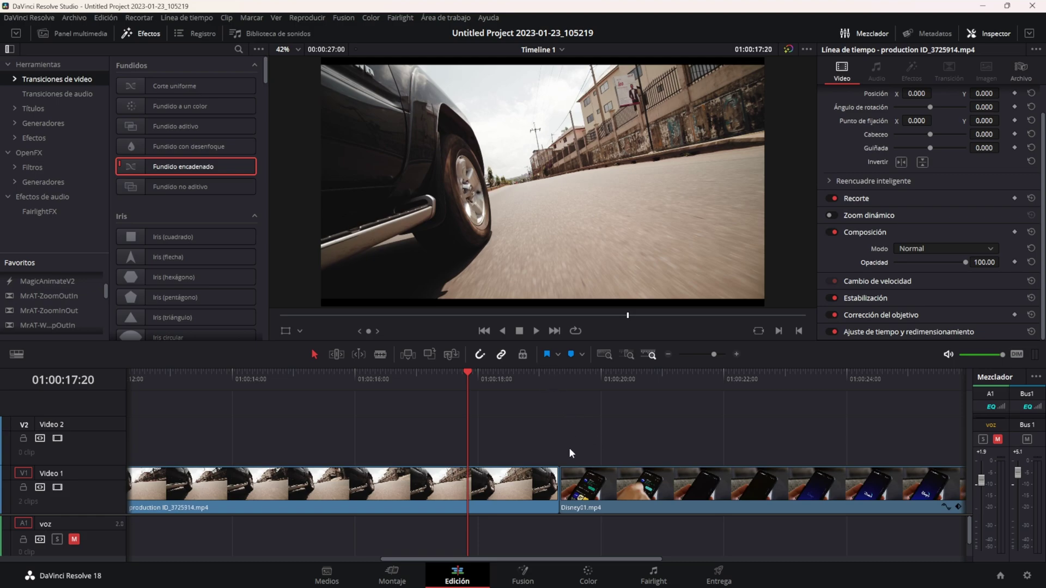
click(560, 485)
Step: Add a Fundido encadenado at the selected cut with Ctrl+T, choosing Recortar clips, then play it back
key(ctrl+t)
key(ctrl+t)
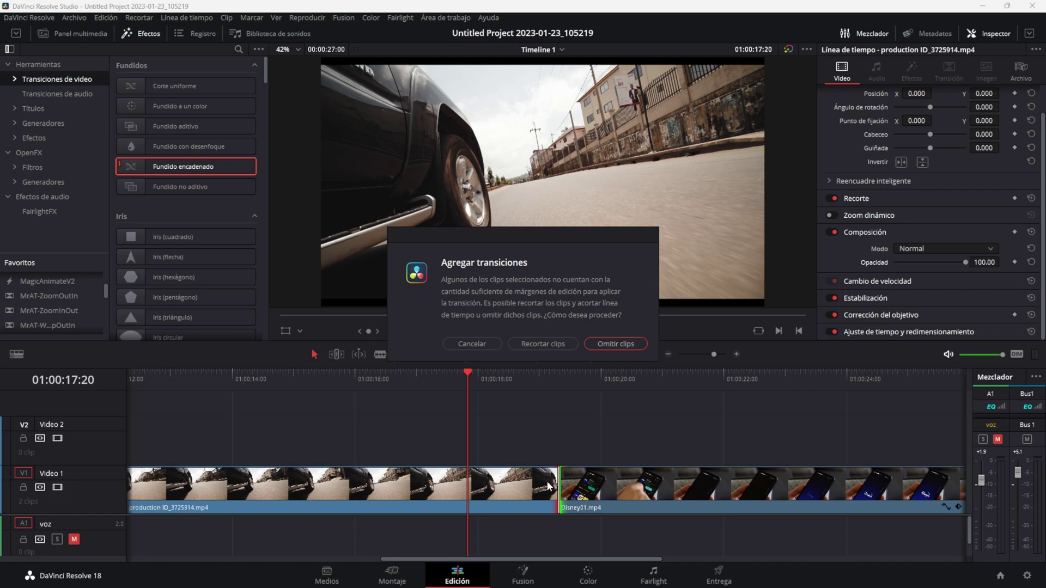
click(541, 345)
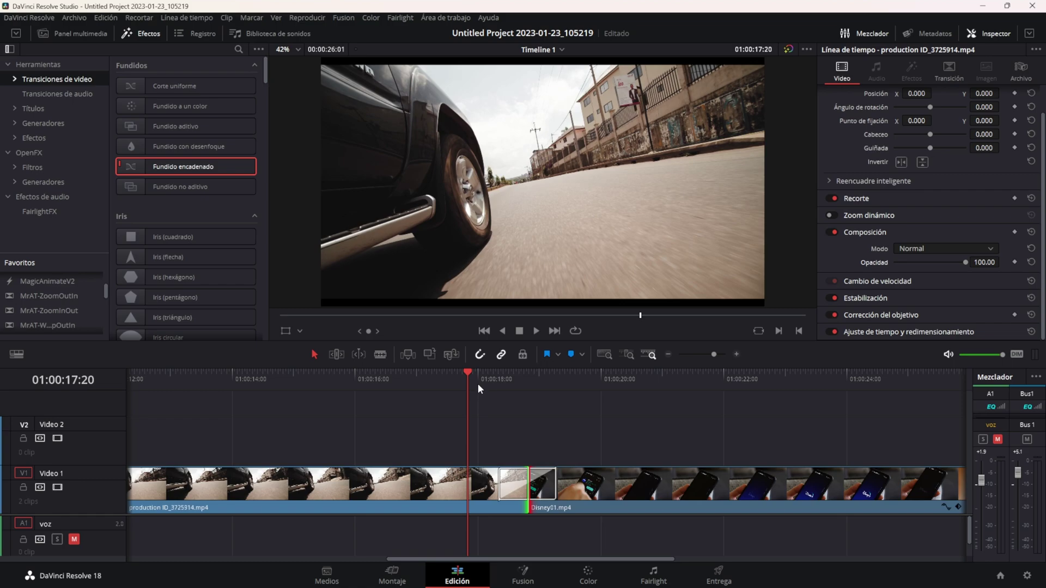
click(455, 375)
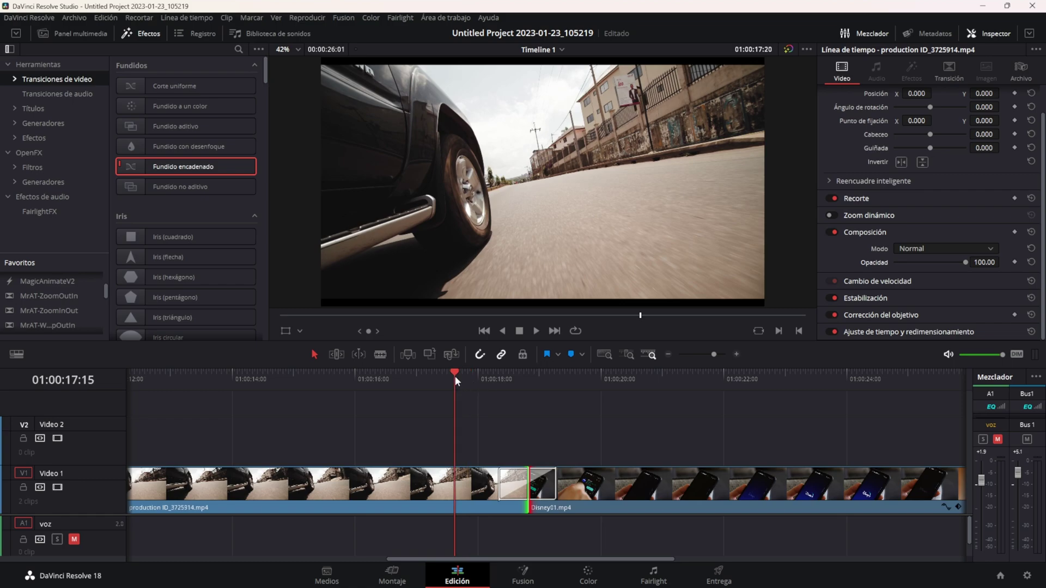
scroll(447, 417, down, 1)
scroll(447, 416, down, 1)
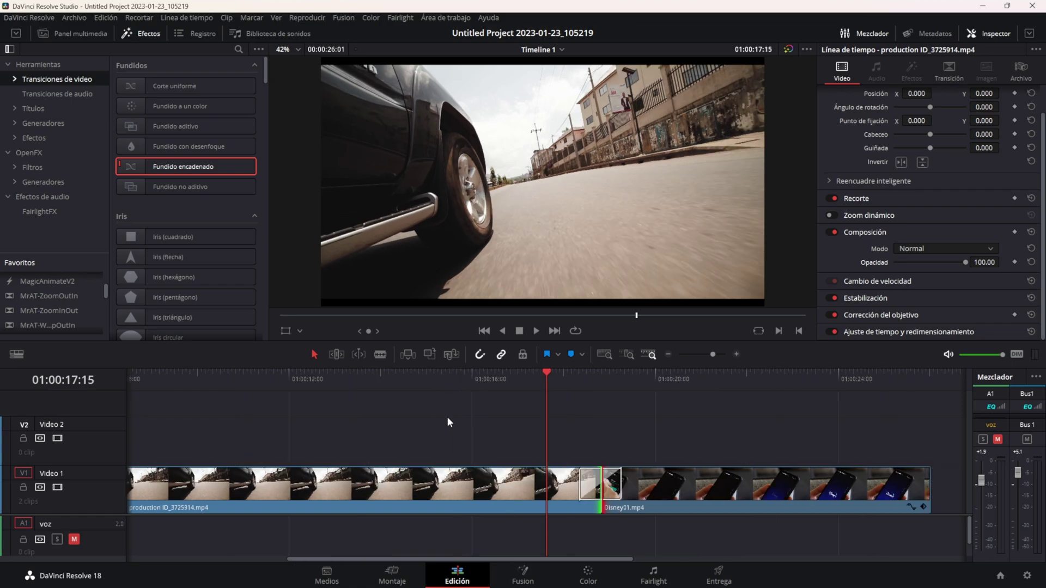
scroll(490, 408, down, 1)
key(space)
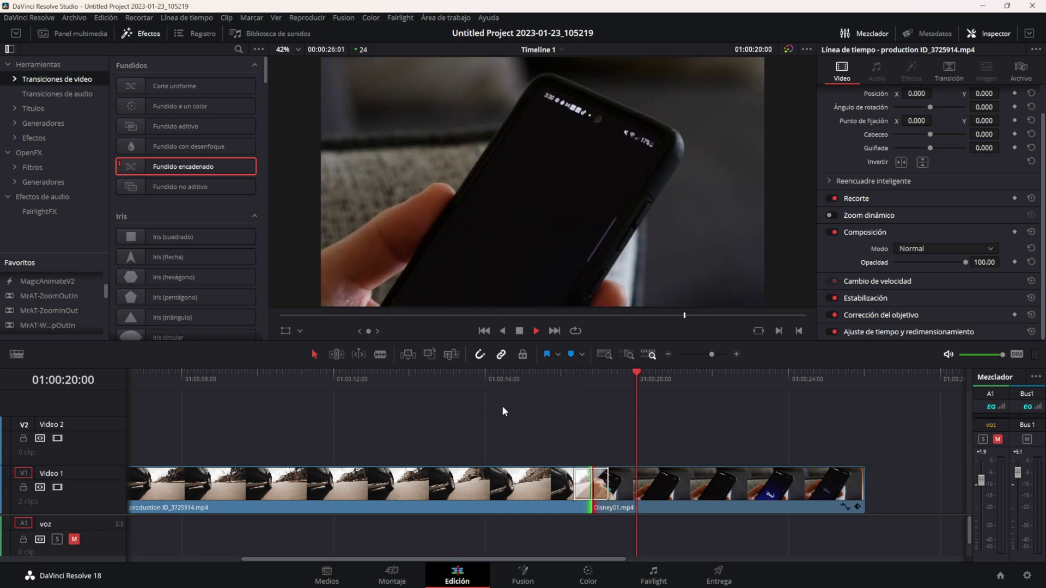
key(space)
Step: Drag the cross dissolve's edges to try 0.6 s and 0.5 s, ending at 0.9 s (21 frames)
drag(581, 486, 560, 484)
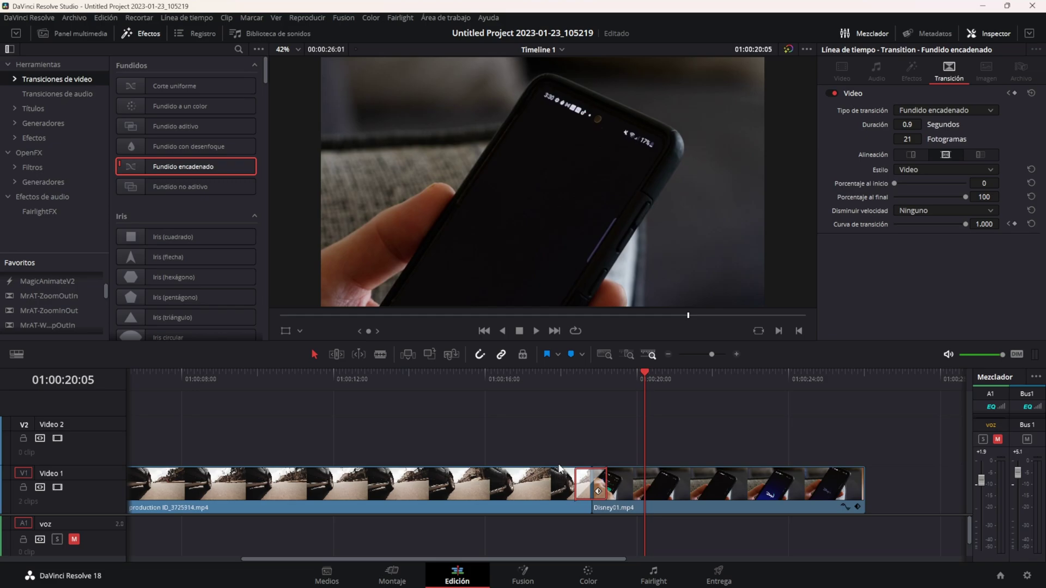
key(Up)
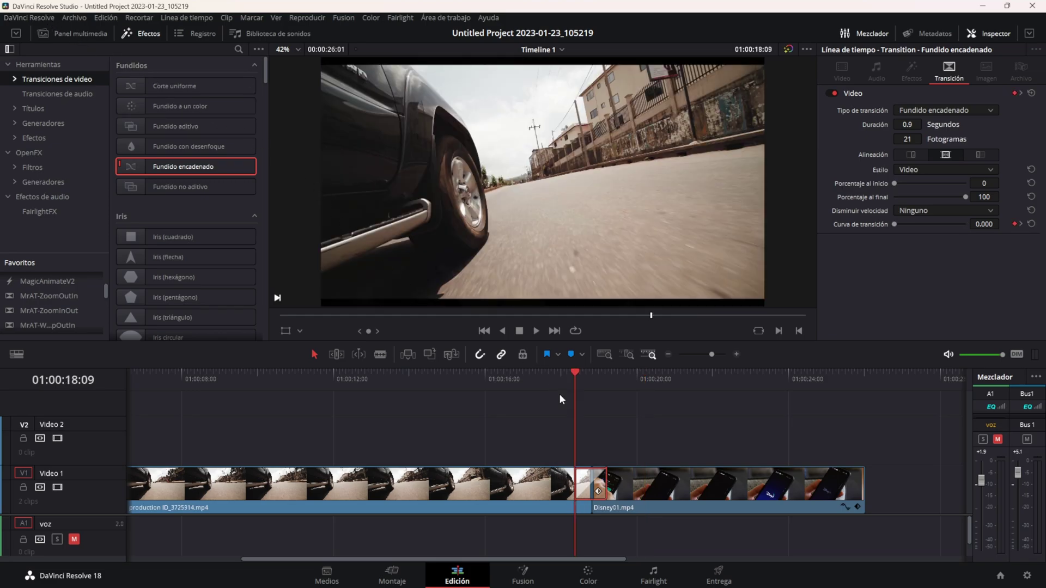
drag(605, 482, 607, 481)
scroll(606, 481, up, 1)
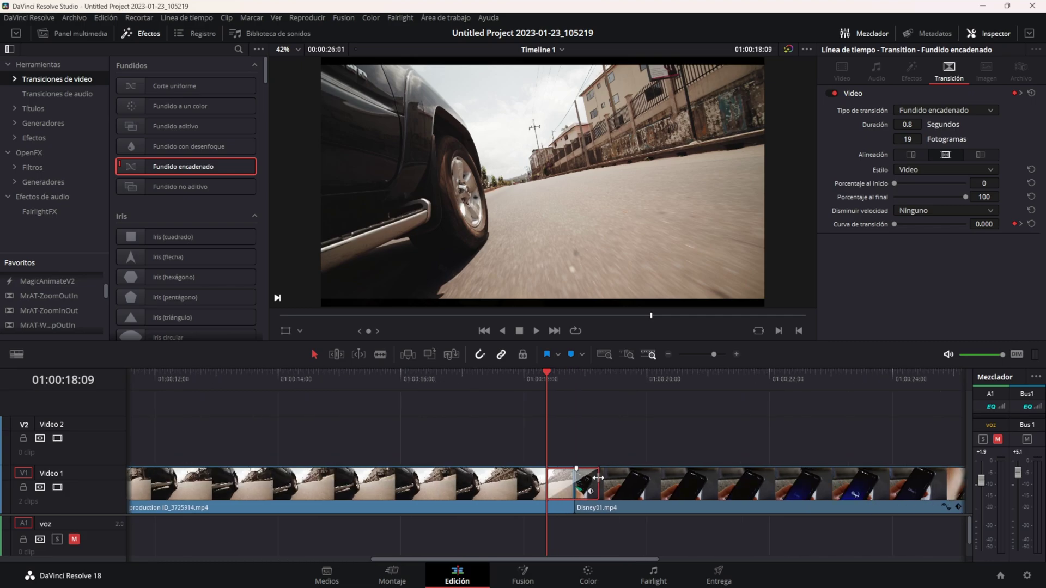
drag(607, 481, 588, 478)
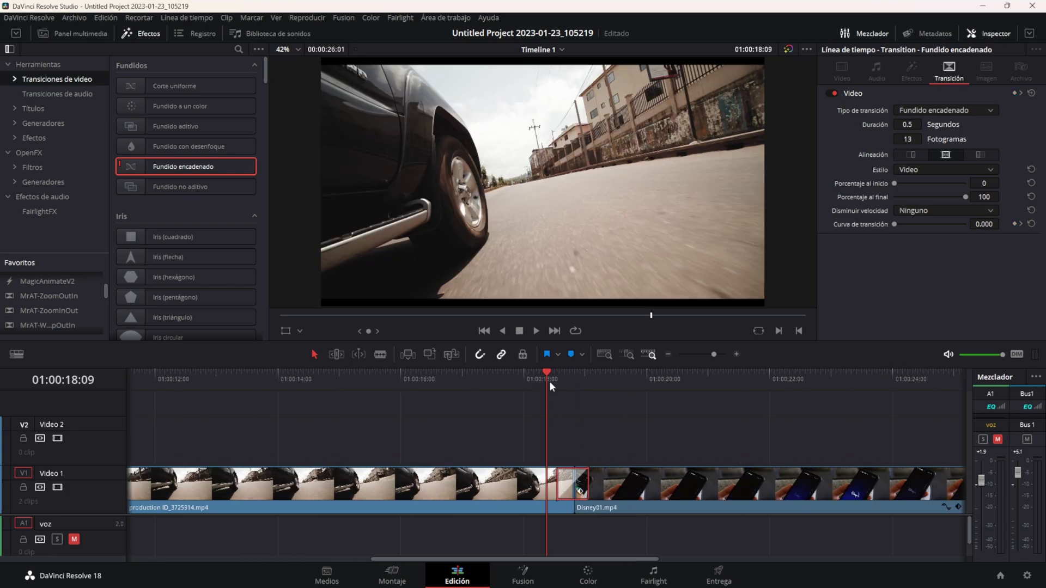
drag(588, 482, 598, 482)
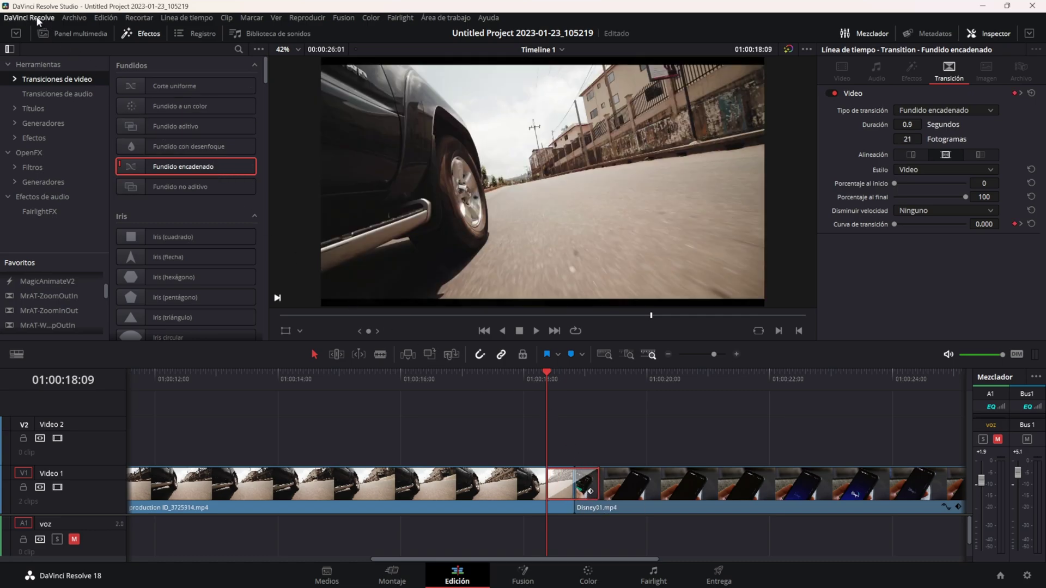
click(37, 19)
click(53, 72)
click(555, 104)
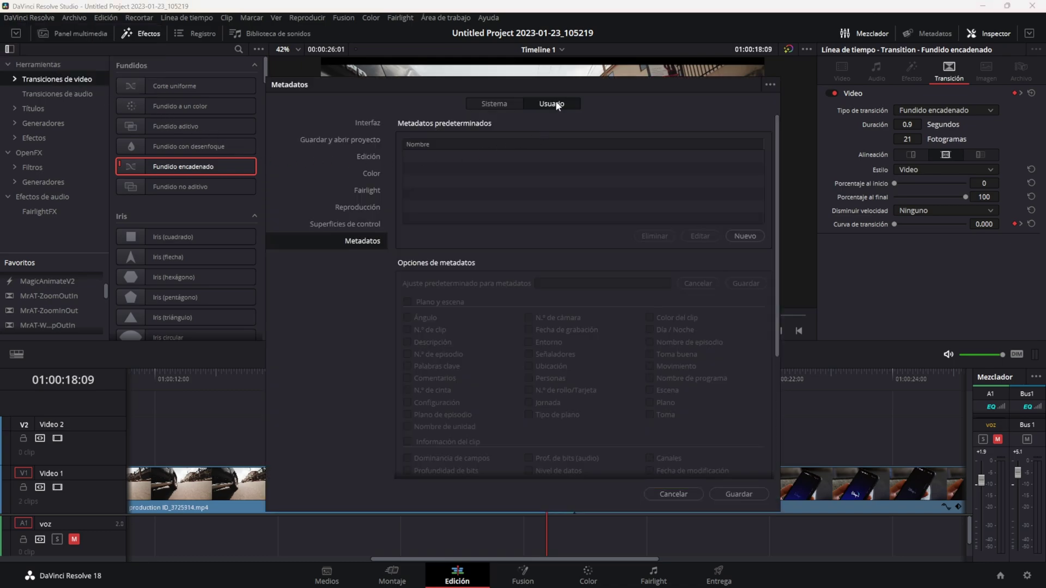
click(369, 158)
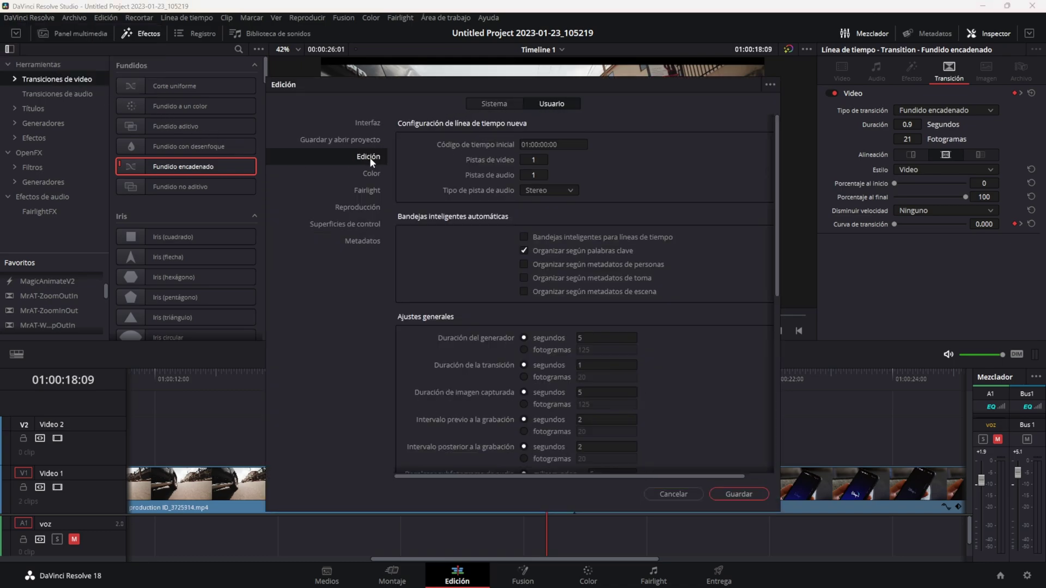
scroll(415, 249, down, 3)
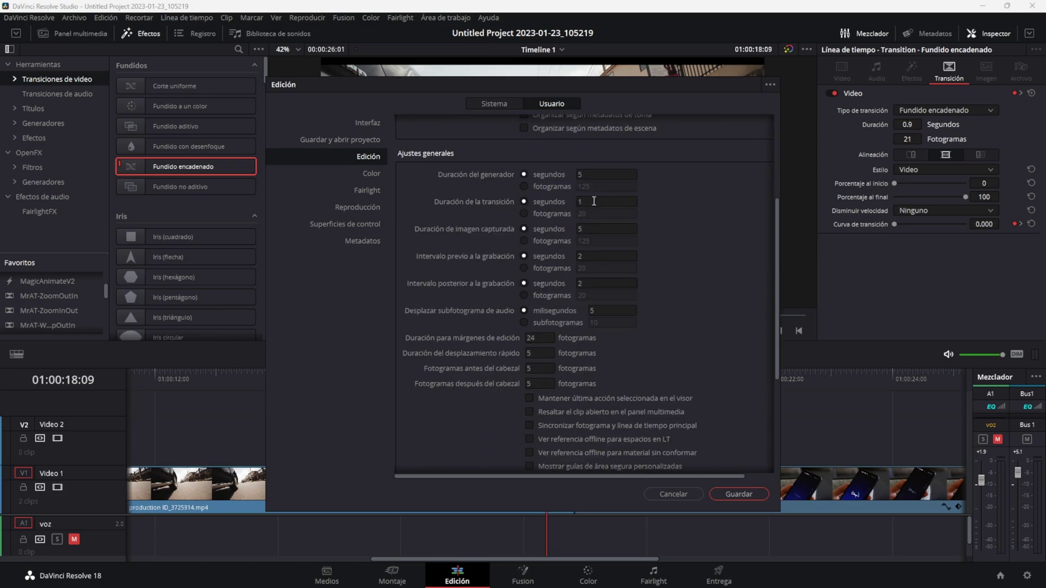
click(524, 214)
click(536, 204)
click(683, 495)
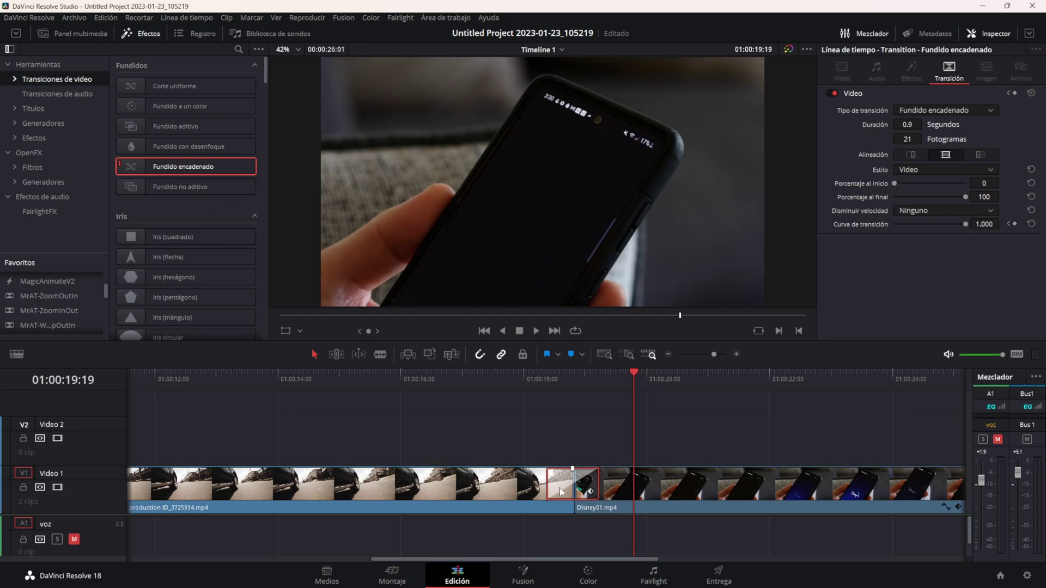
Step: Try Iris (cuadrado) on the cut, then replace it with Iris (flecha) and play it back
key(Delete)
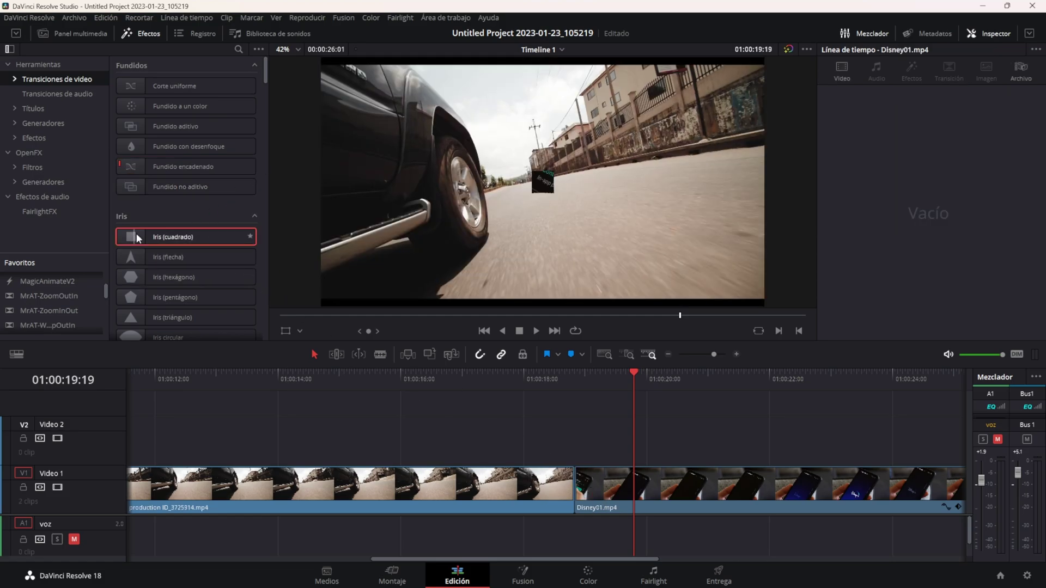
drag(138, 238, 573, 484)
click(515, 381)
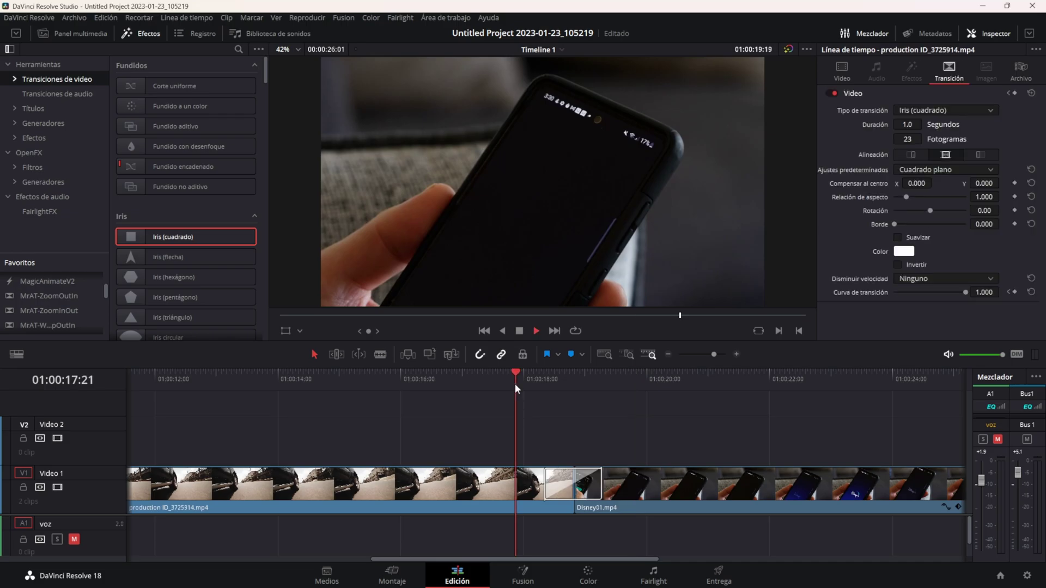
key(space)
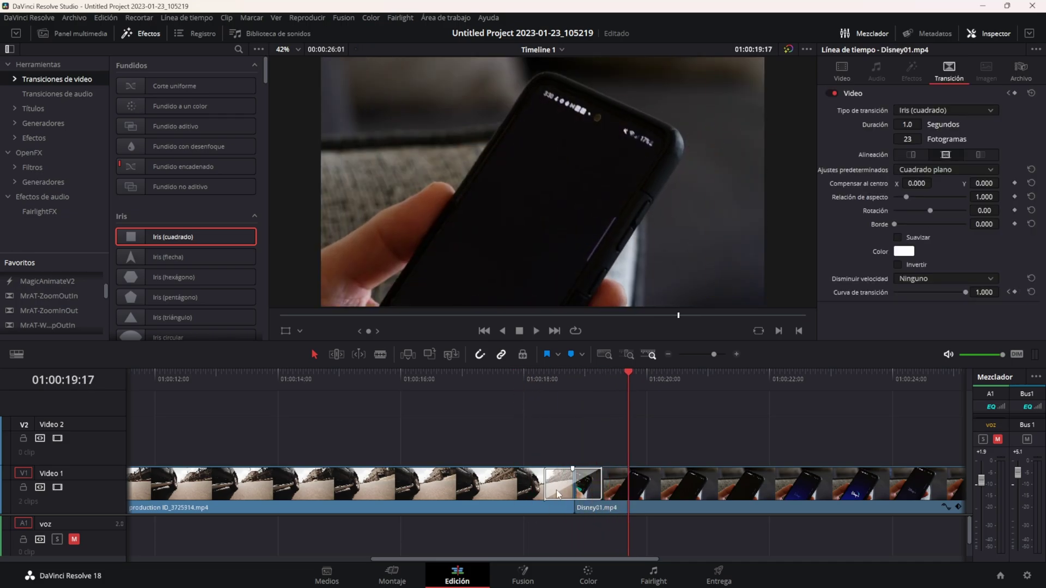
key(Delete)
mouse_move(163, 256)
mouse_down()
mouse_move(518, 441)
mouse_move(573, 484)
mouse_up()
click(528, 381)
key(space)
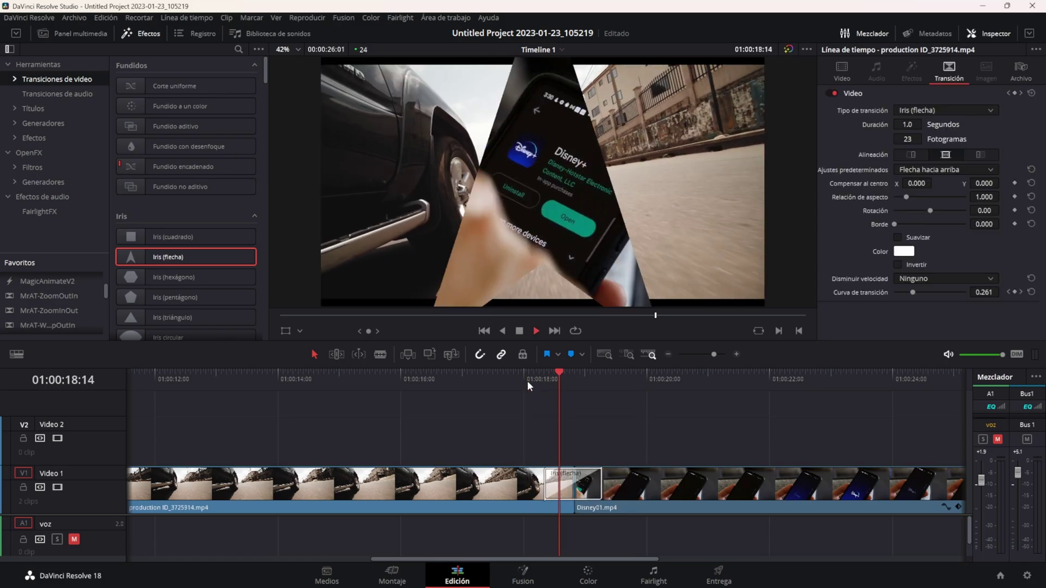
key(space)
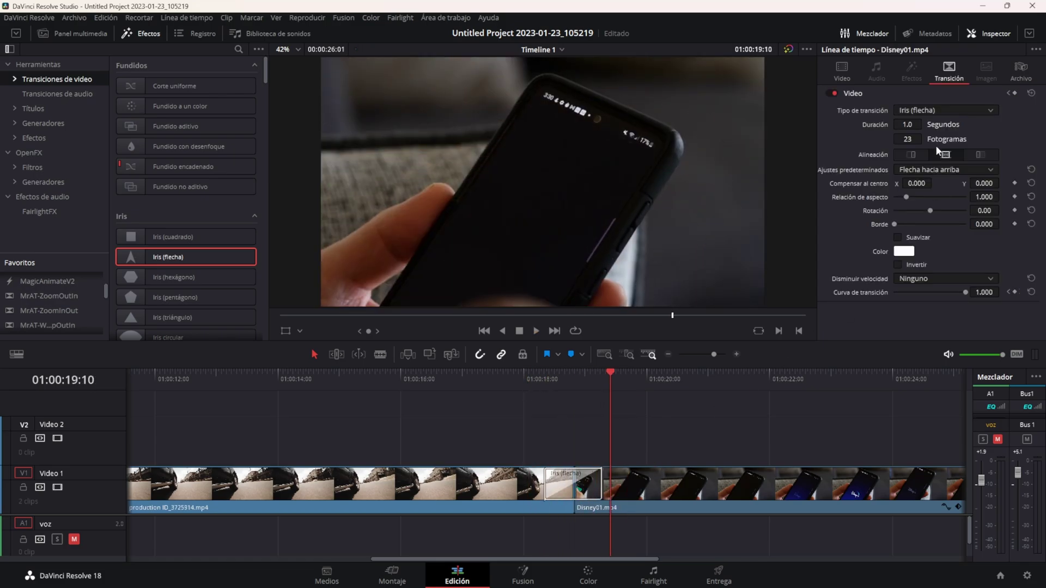
Step: Set the Iris (flecha) transition's duration to 0.8 seconds (18 frames) in the Inspector
click(841, 74)
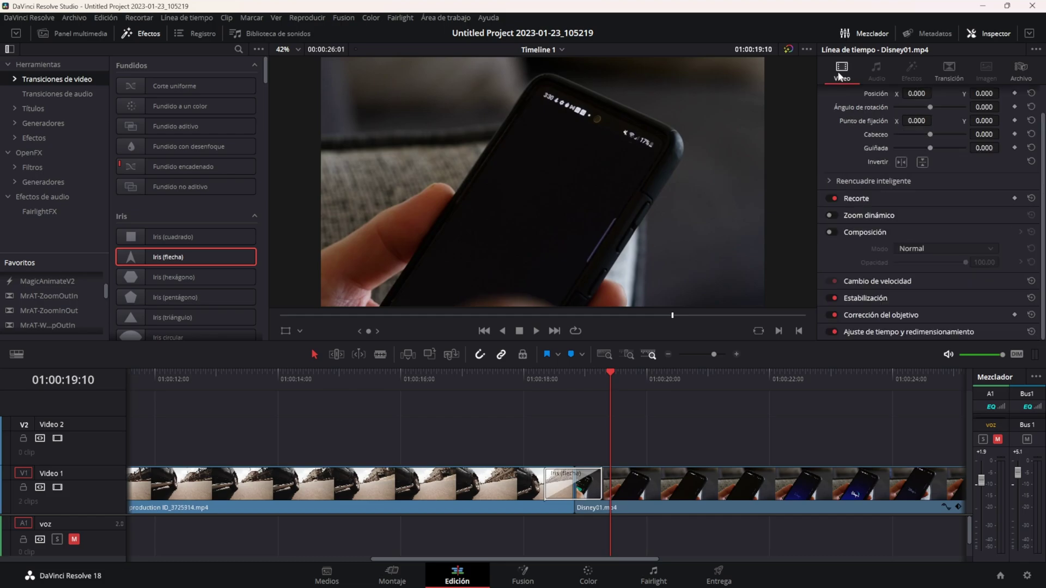
click(986, 32)
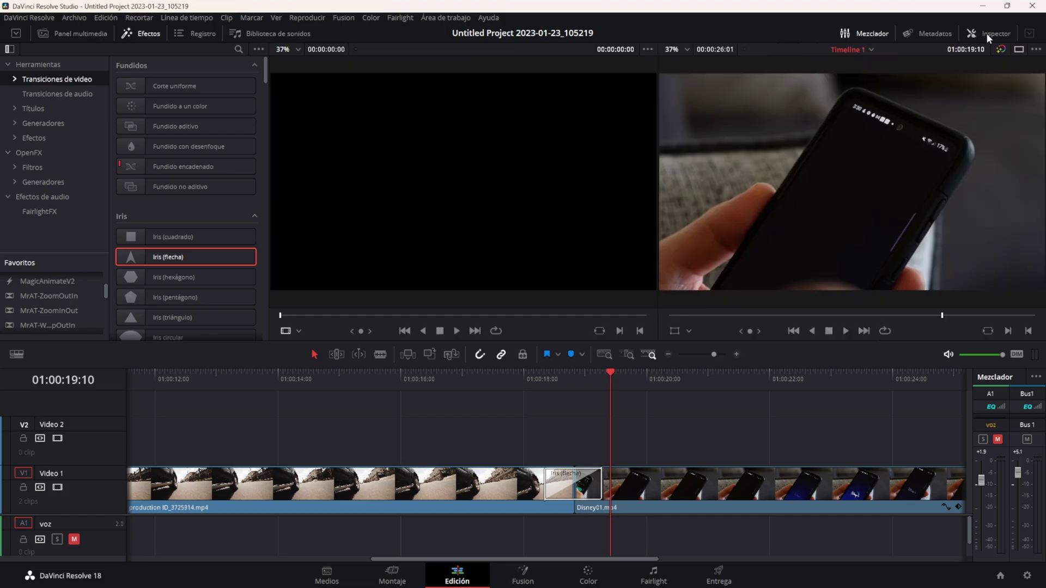
click(984, 33)
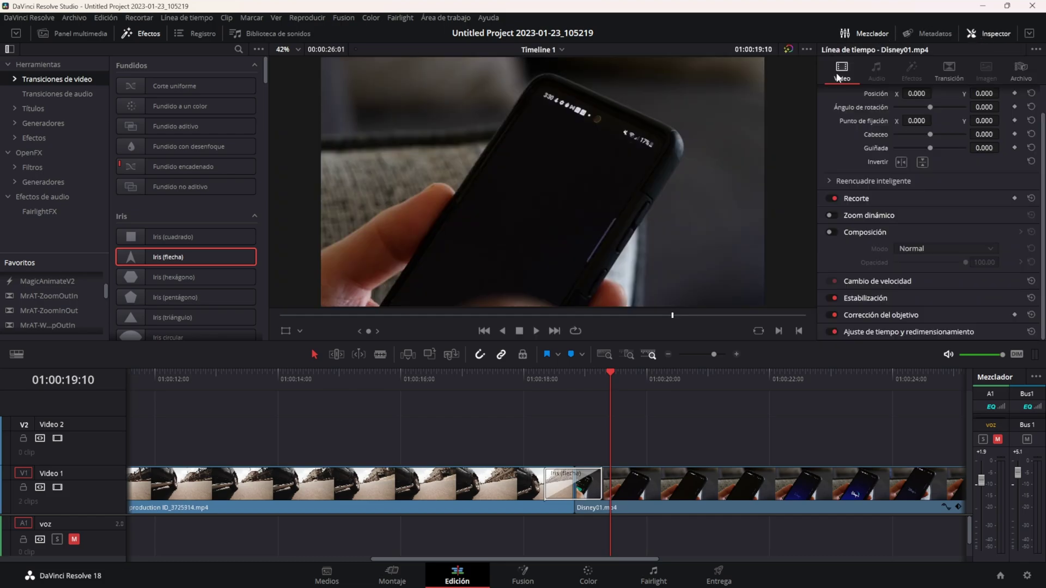
click(518, 373)
click(574, 374)
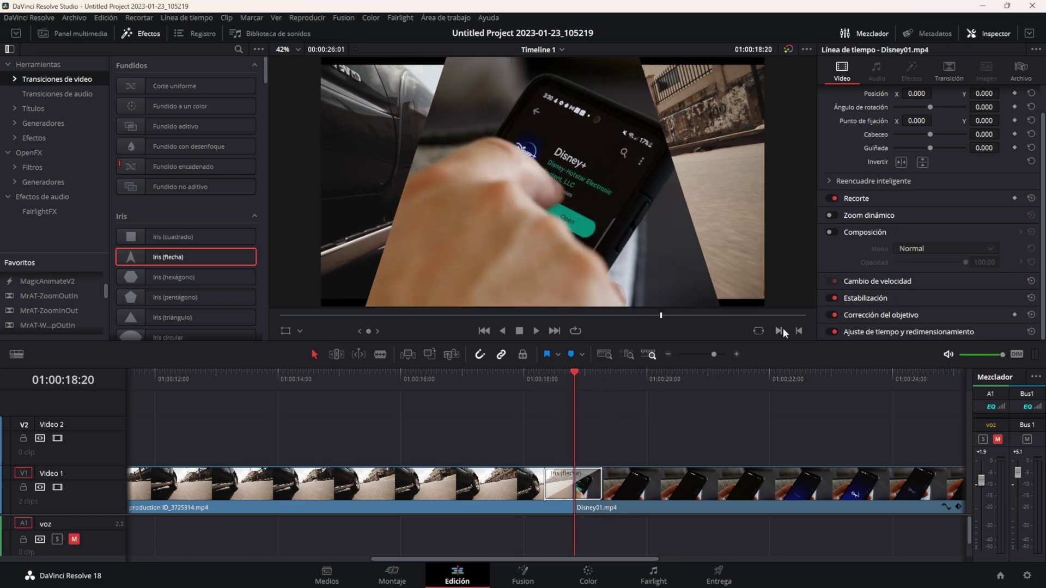
click(949, 80)
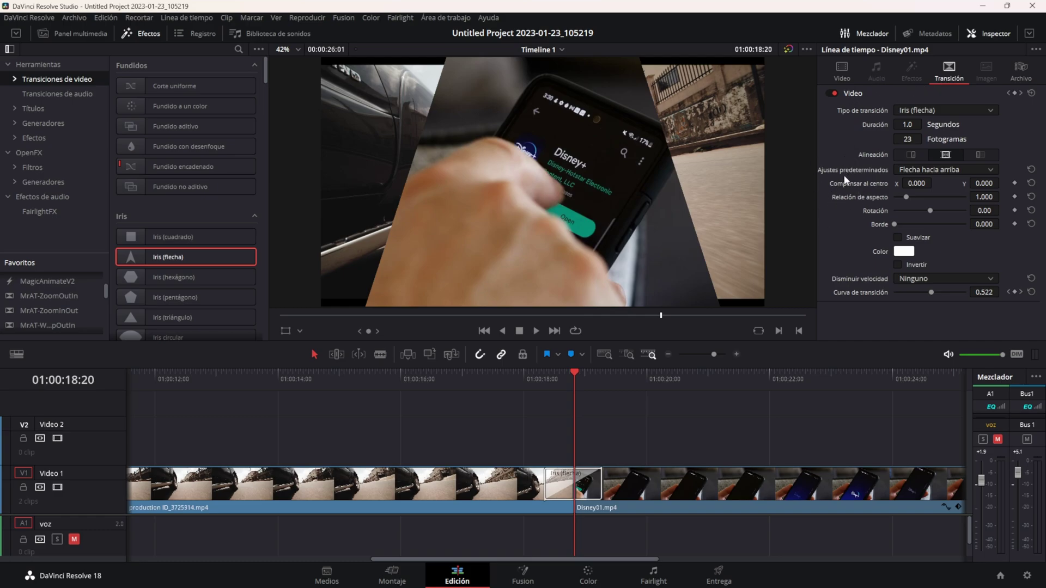
mouse_move(901, 125)
mouse_down()
mouse_move(877, 125)
mouse_move(893, 125)
mouse_up()
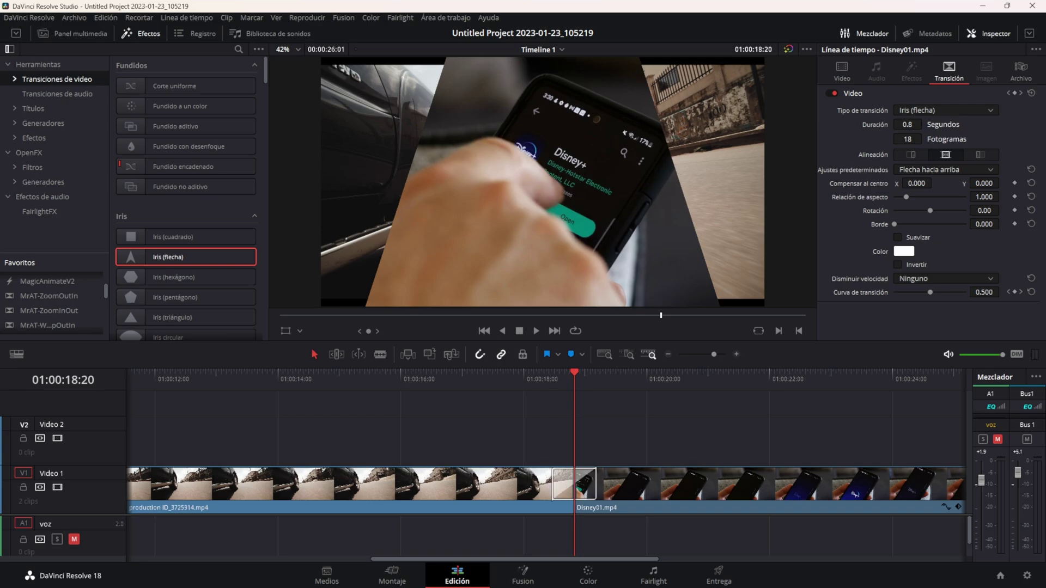
Step: Change the transition type to Estrella and scrub through it to preview
click(932, 110)
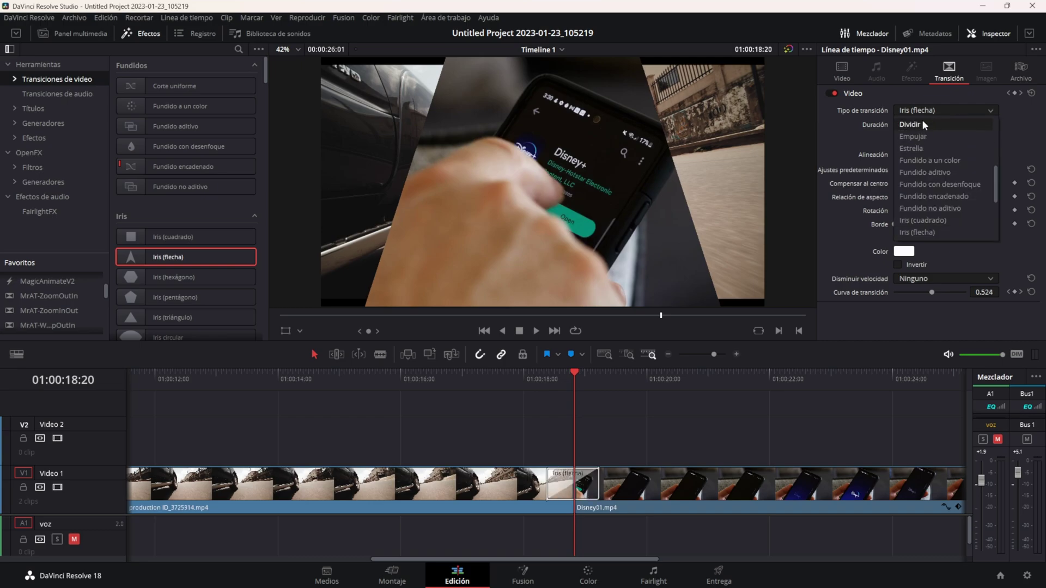
click(917, 150)
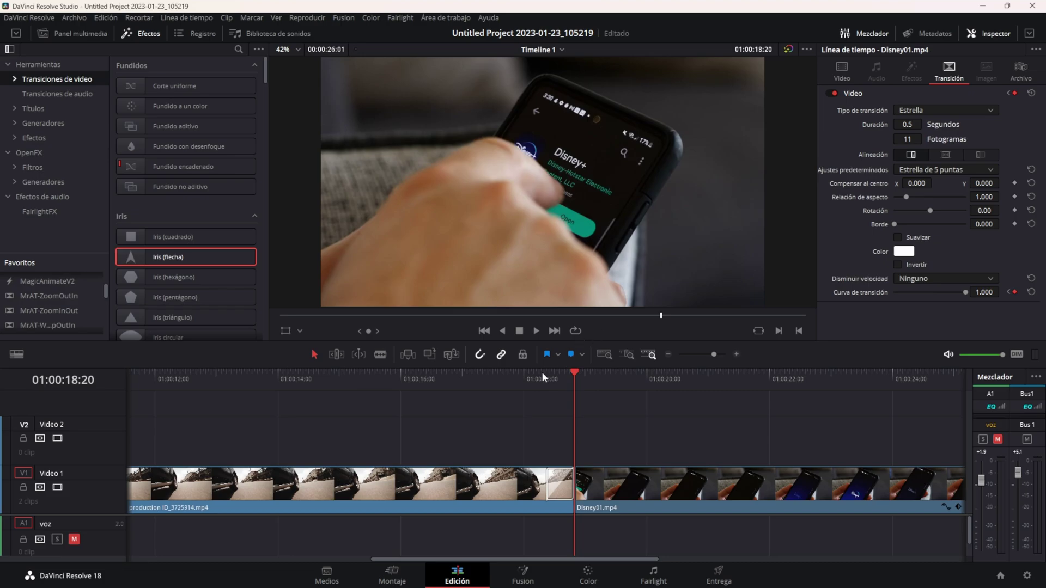
click(587, 374)
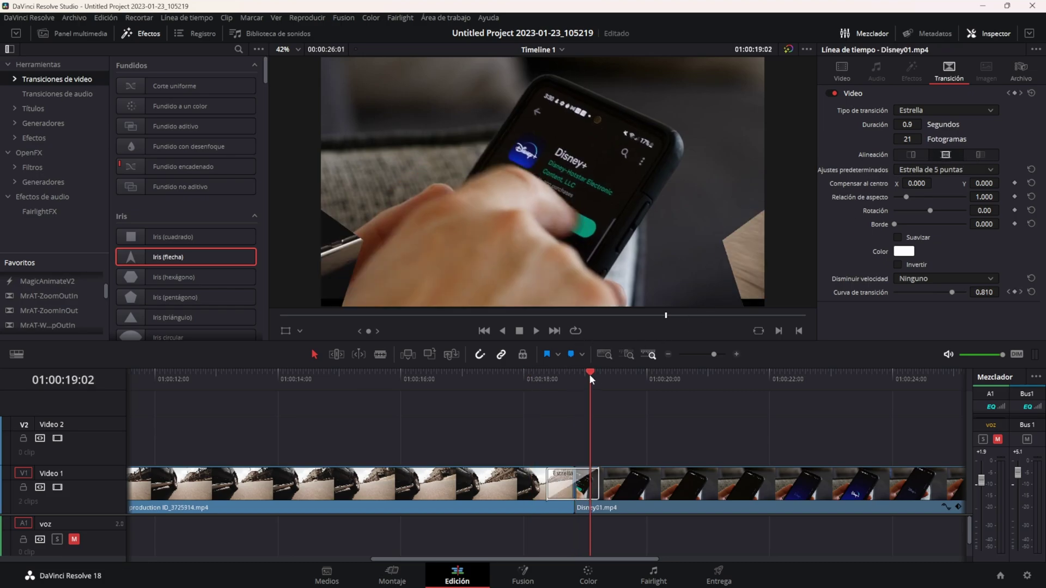
mouse_move(589, 373)
mouse_down()
mouse_move(567, 363)
mouse_move(547, 371)
mouse_up()
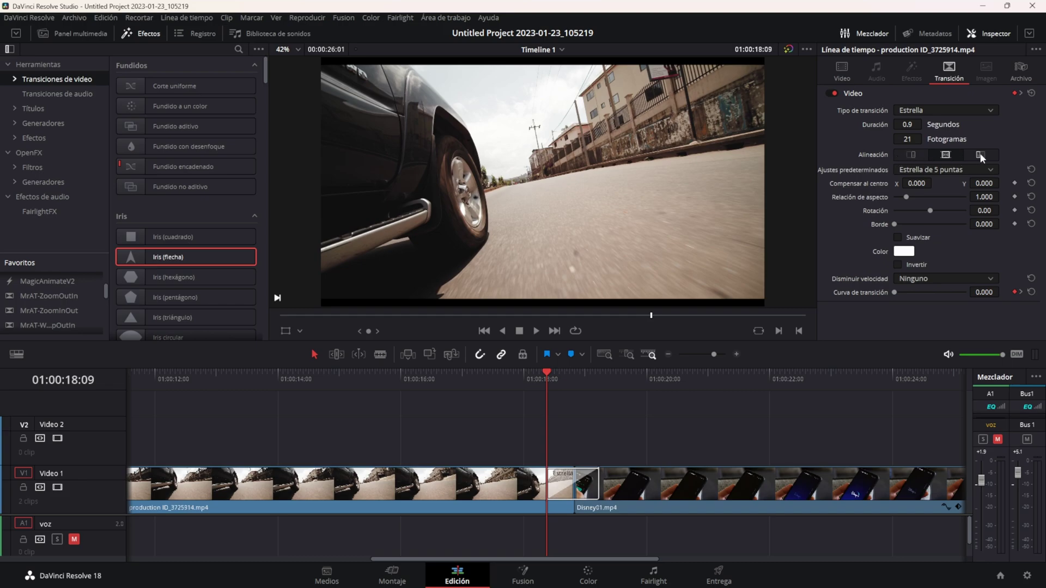
Step: Try the start-at-cut alignment, undo it, and select the 0.9-second Estrella transition
click(980, 155)
click(530, 376)
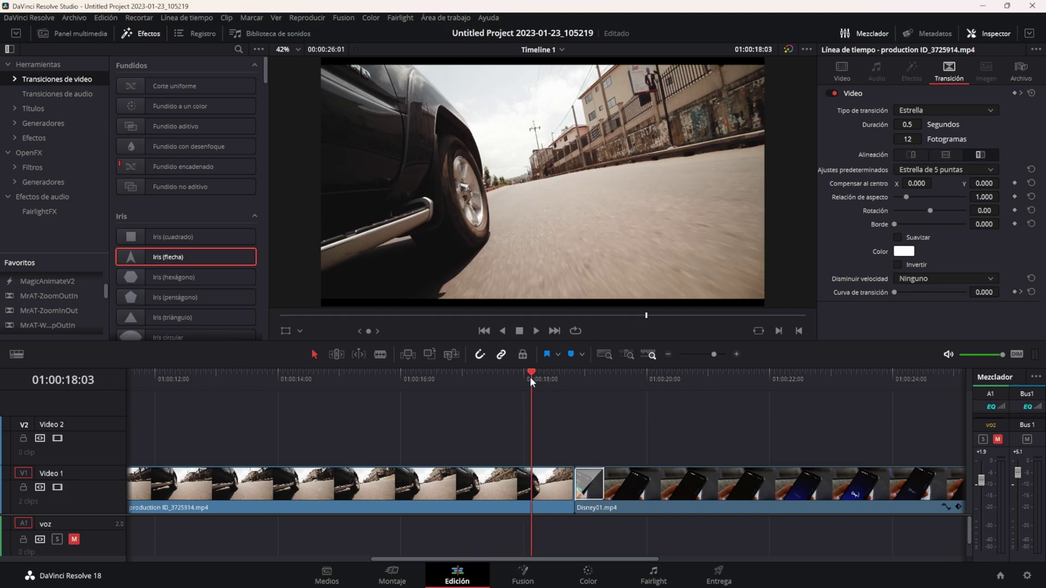
key(space)
key(ctrl+z)
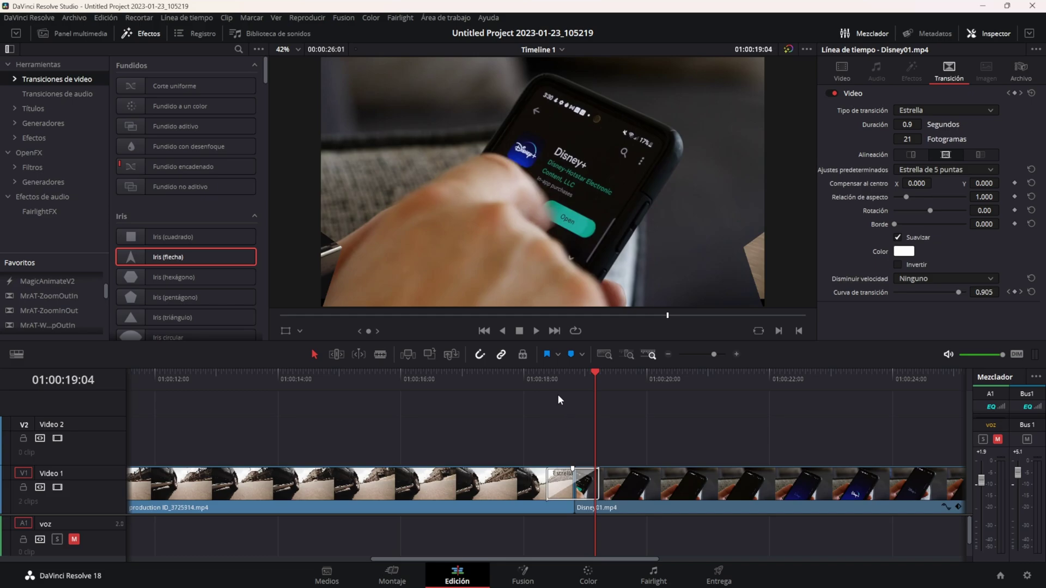
click(505, 376)
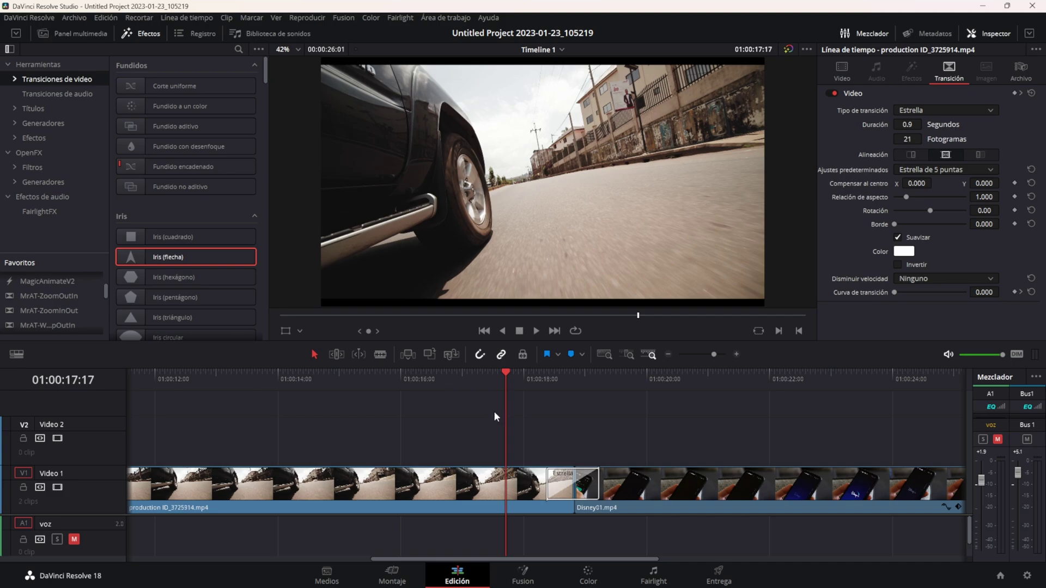
click(557, 489)
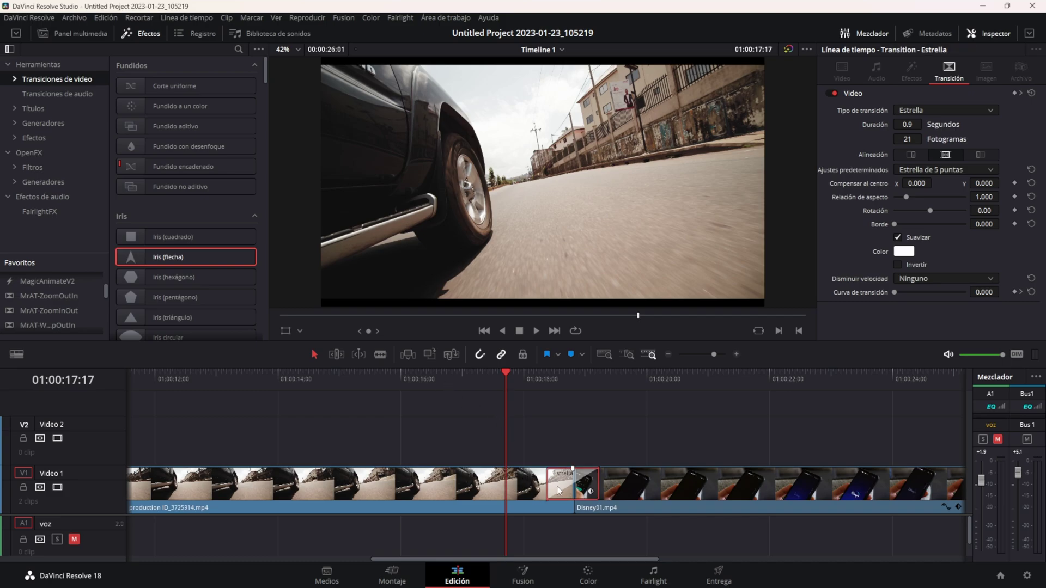
Step: Save the Estrella transition as a custom preset via Guardar transición predeterminada, entering a preset name
right_click(558, 490)
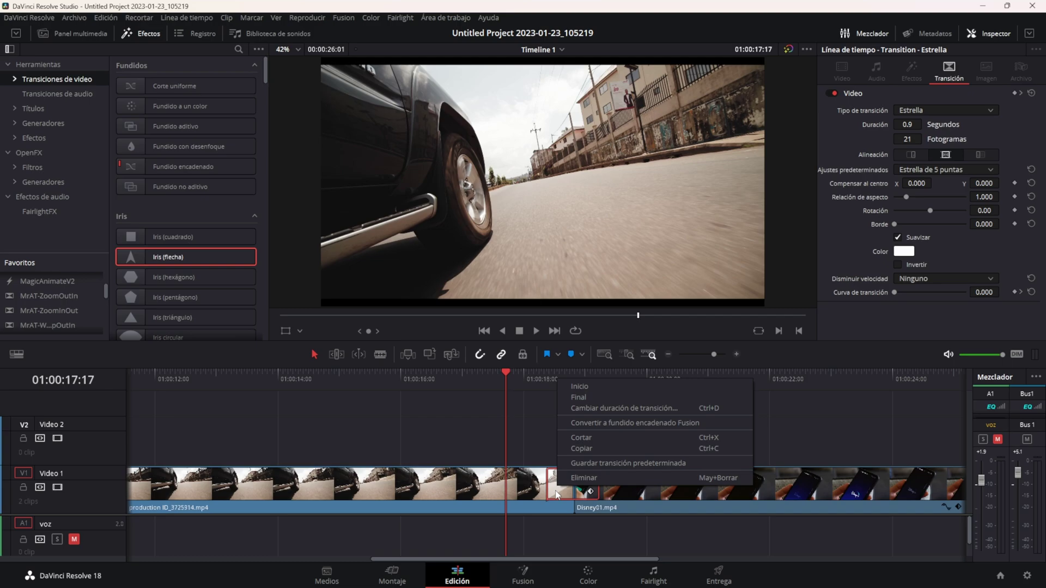
click(577, 463)
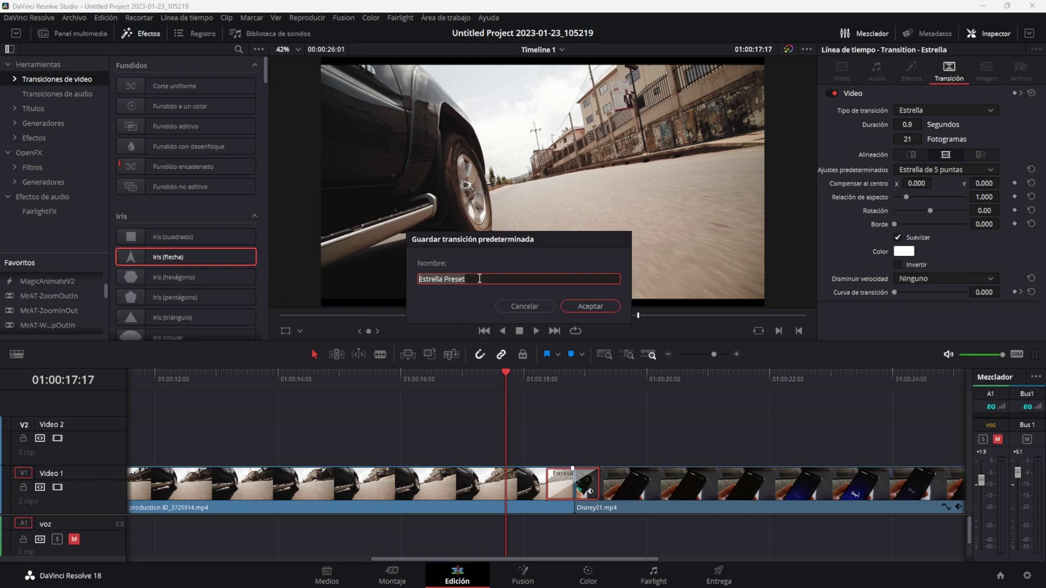
text(Profesor )
text(Saitama)
click(594, 309)
scroll(235, 205, down, 5)
Step: Search the effects for 'profe' and delete the saved Estrella preset with Eliminar ajuste de transición
scroll(250, 158, down, 5)
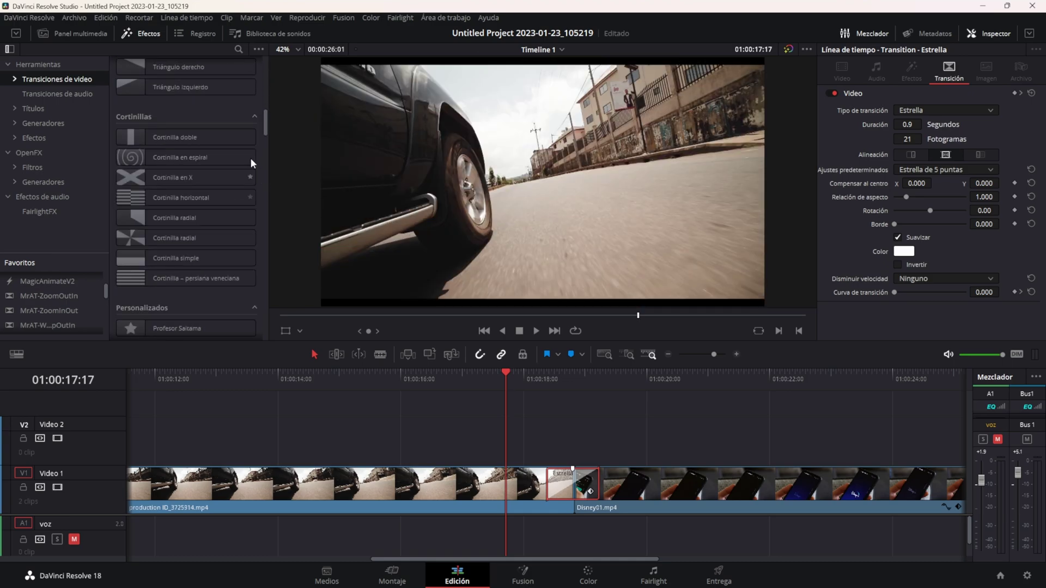
mouse_move(263, 123)
mouse_down()
mouse_move(265, 250)
mouse_move(283, 73)
mouse_up()
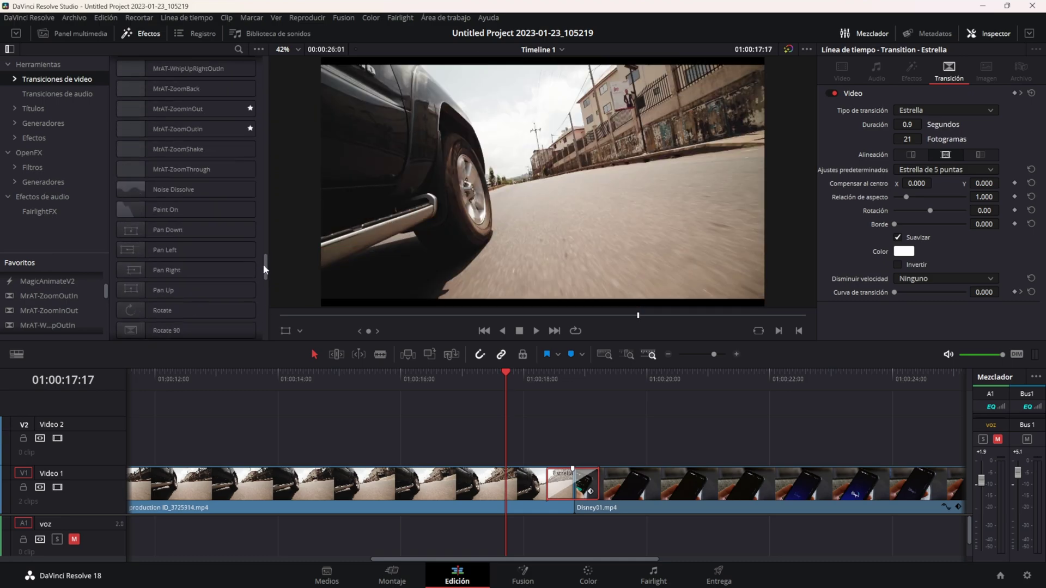
click(238, 49)
text(profe)
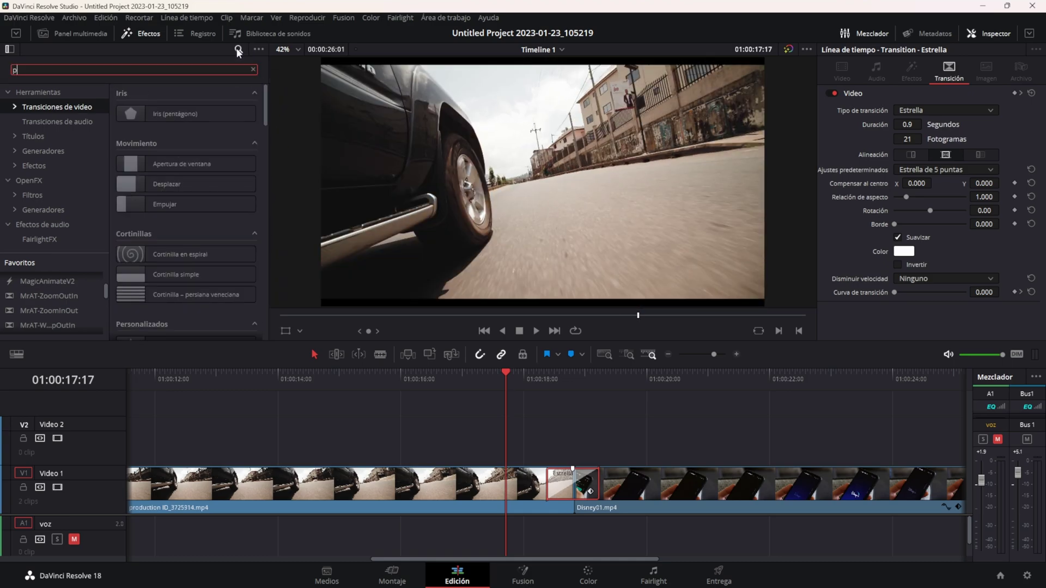
double_click(43, 67)
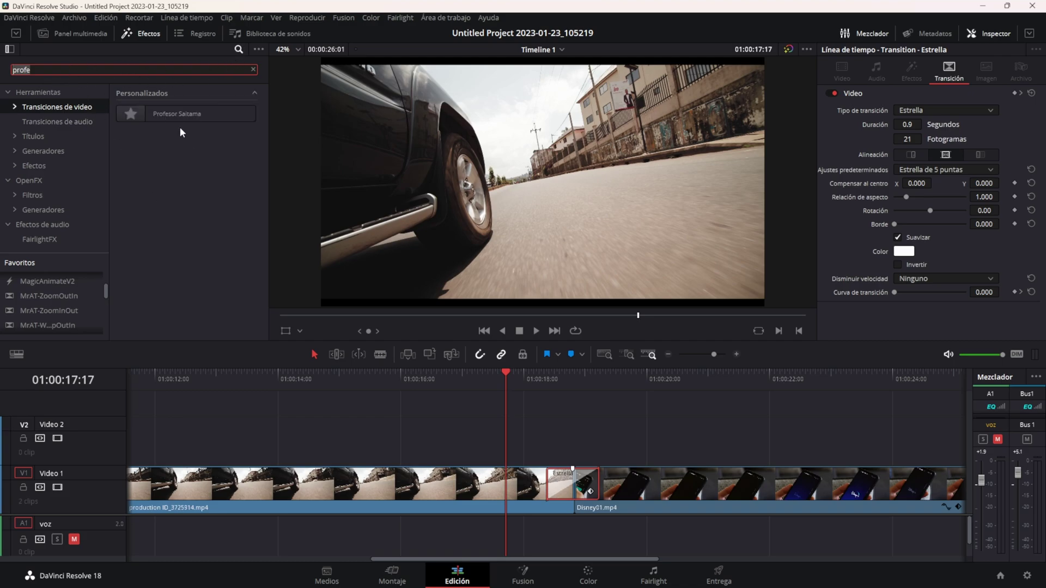
right_click(217, 114)
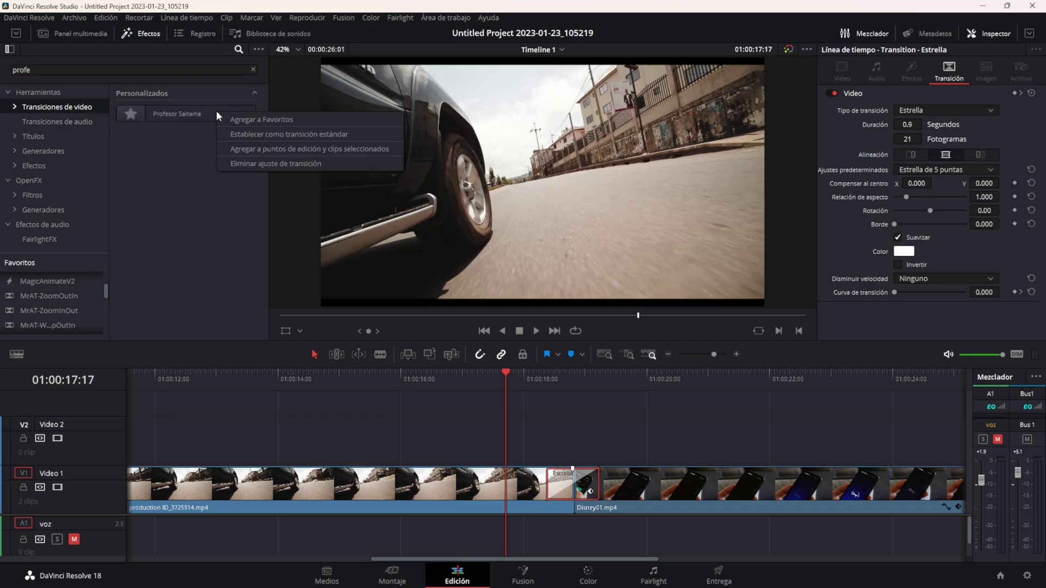
click(240, 165)
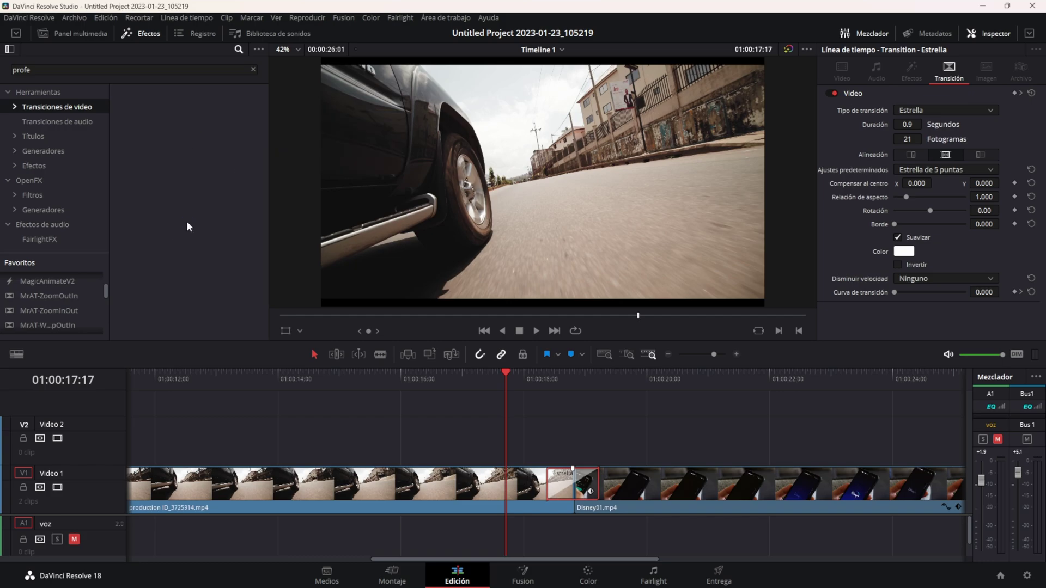